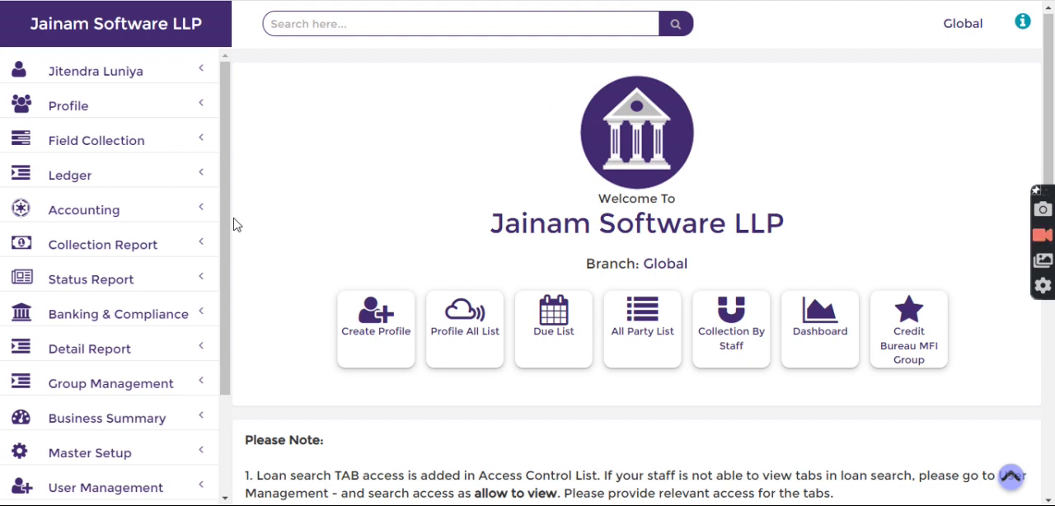
scroll(230, 225, "down", 2)
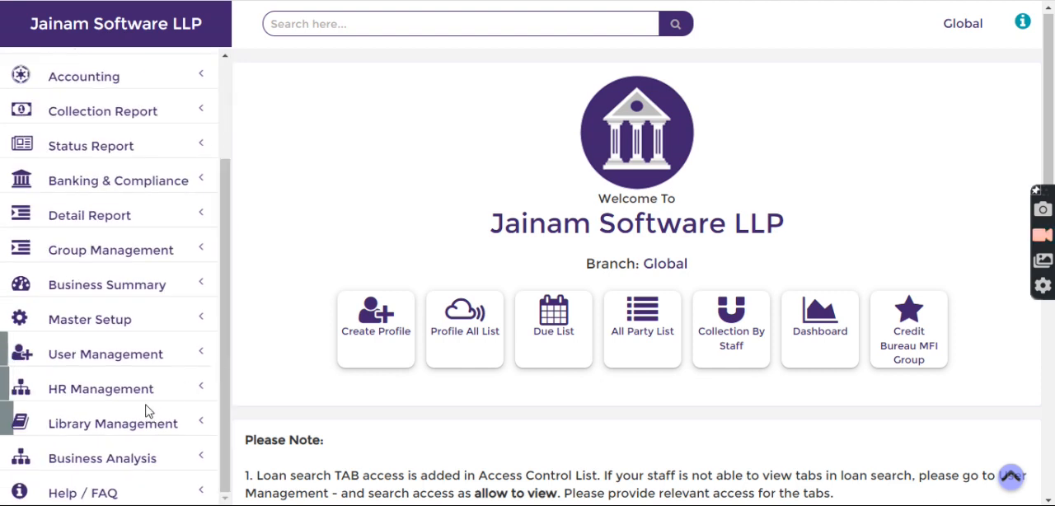
left_click(108, 391)
scroll(112, 394, "down", 3)
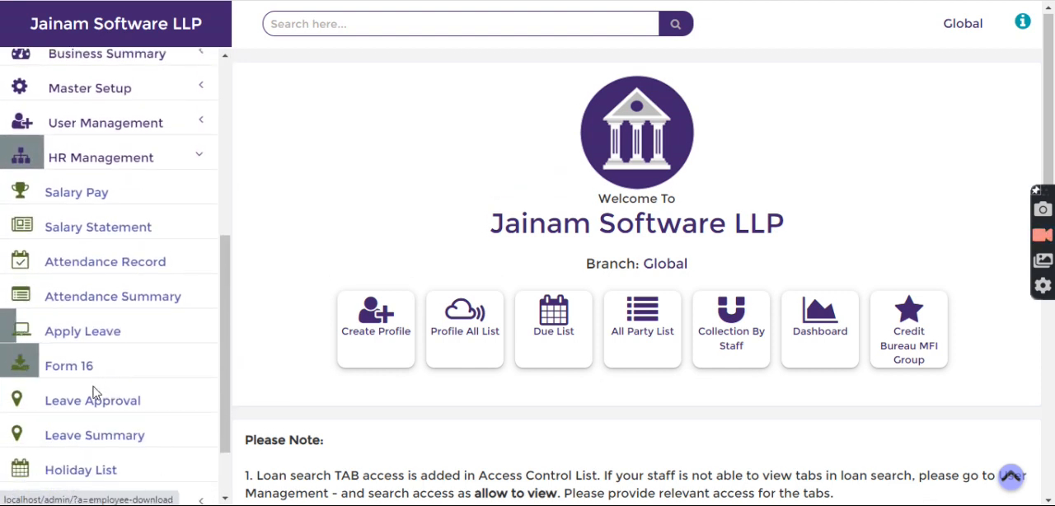
left_click(94, 157)
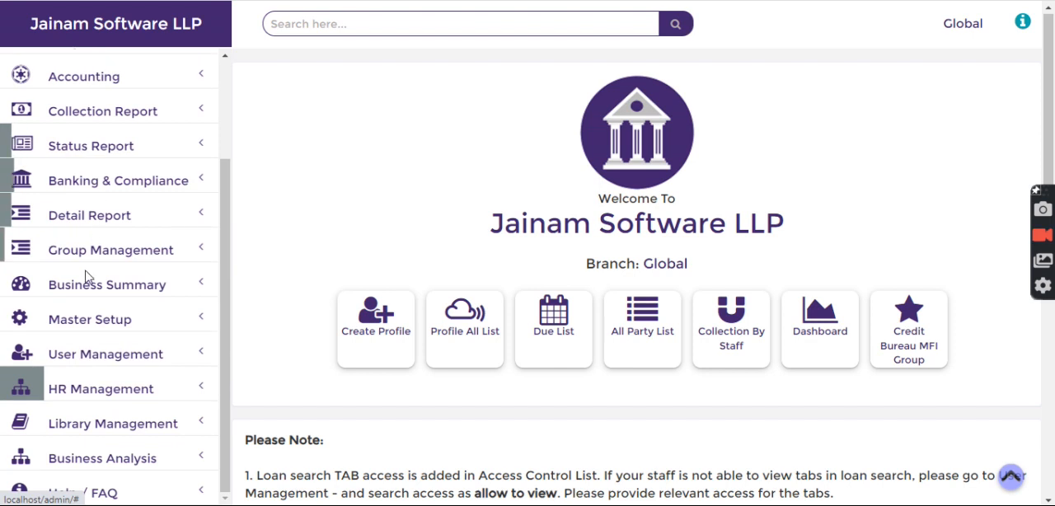
Open the Setting page of Master Setup and search the customized setting list for "mand"
left_click(73, 319)
scroll(99, 412, "down", 3)
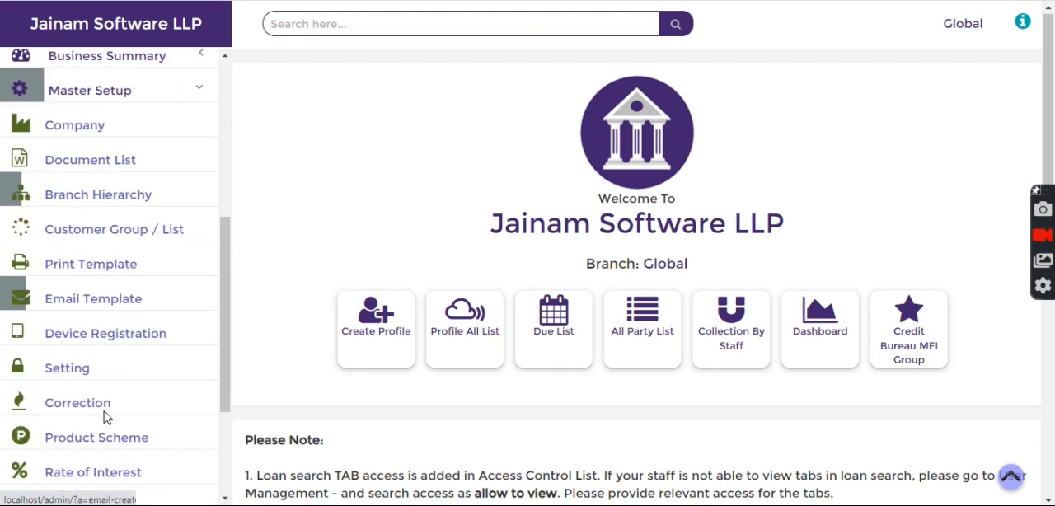
left_click(82, 376)
left_click(905, 219)
type("mand")
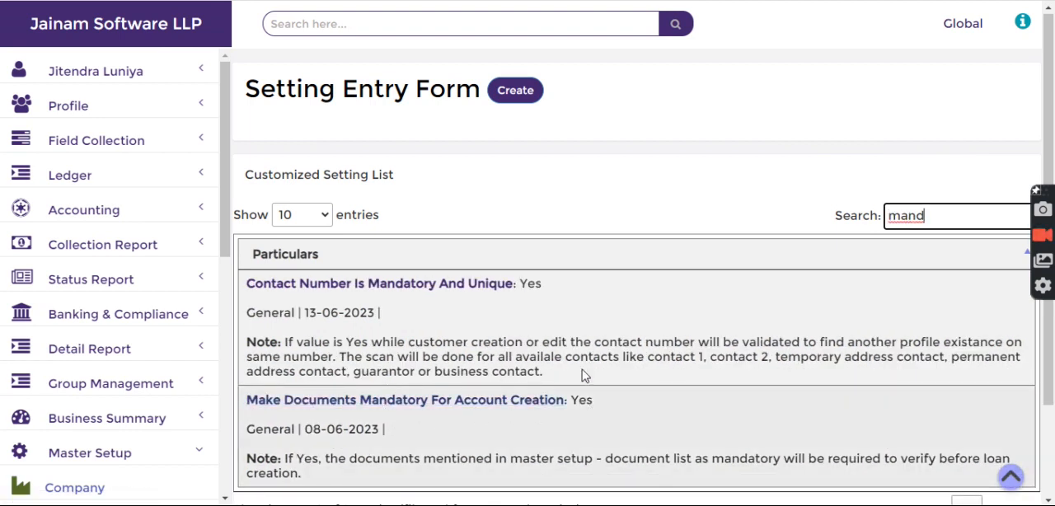
left_click(431, 28)
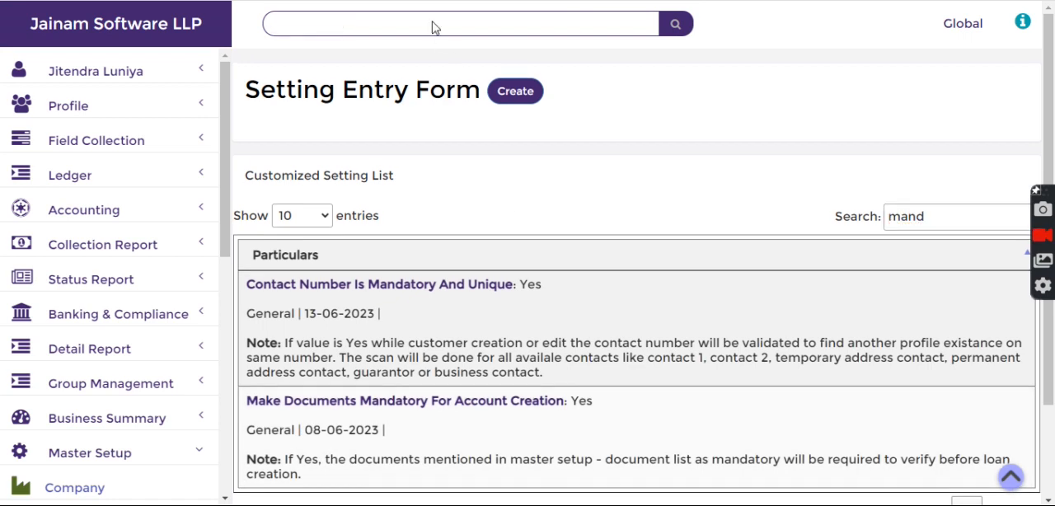
Open the Document List of Master Setup
scroll(87, 428, "down", 2)
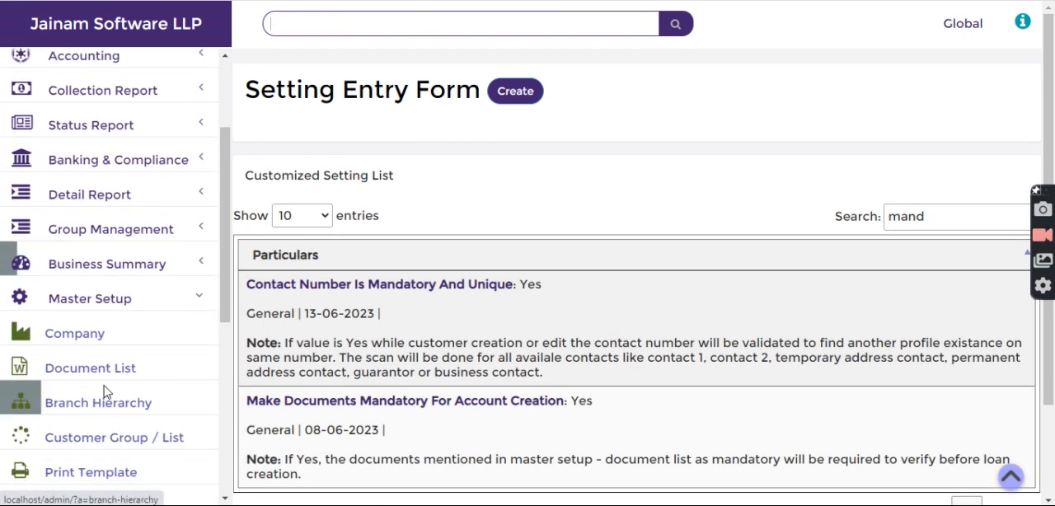
left_click(106, 377)
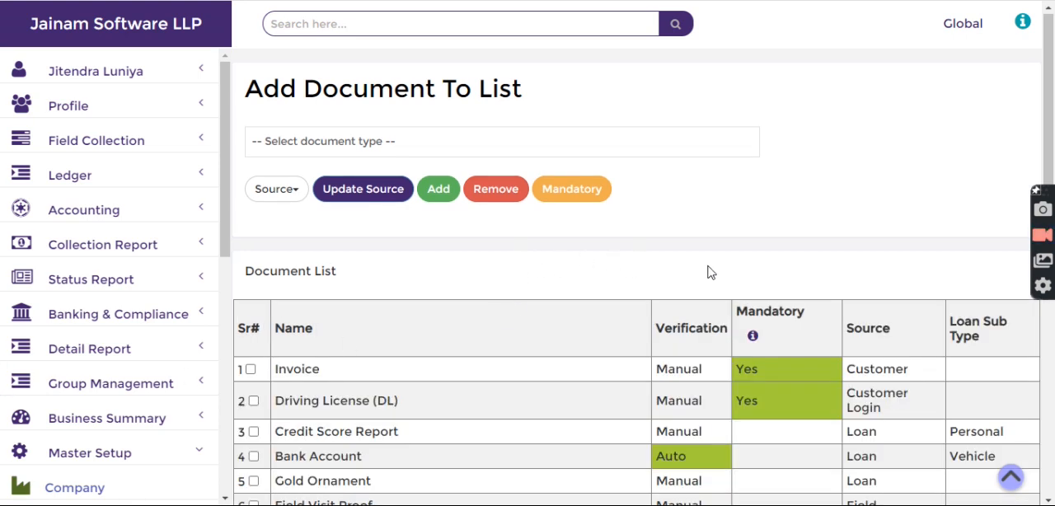
scroll(710, 273, "down", 1)
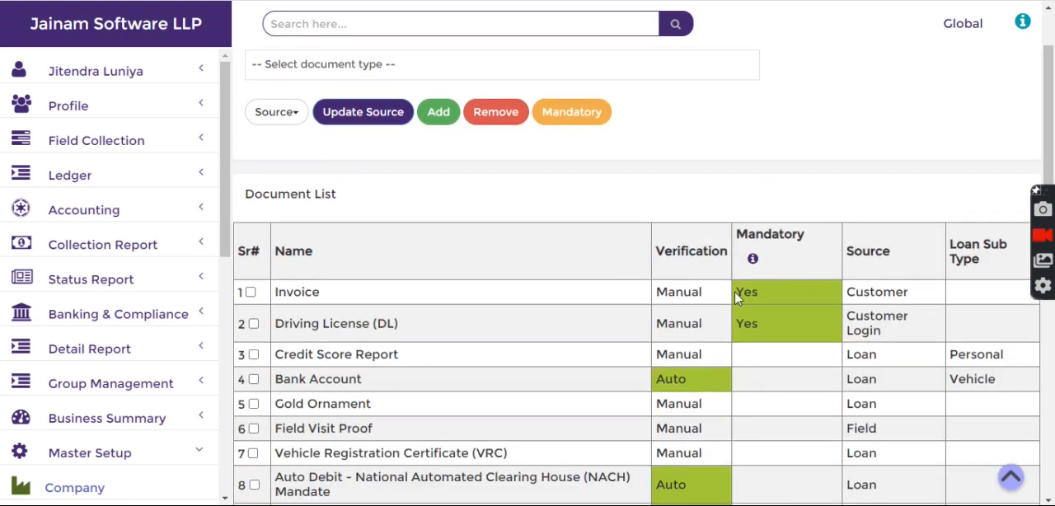
Examine the mandatory status and source of the Invoice and Driving License (DL) documents in the list
left_click_drag(851, 297, 897, 283)
left_click(898, 283)
left_click_drag(272, 296, 324, 304)
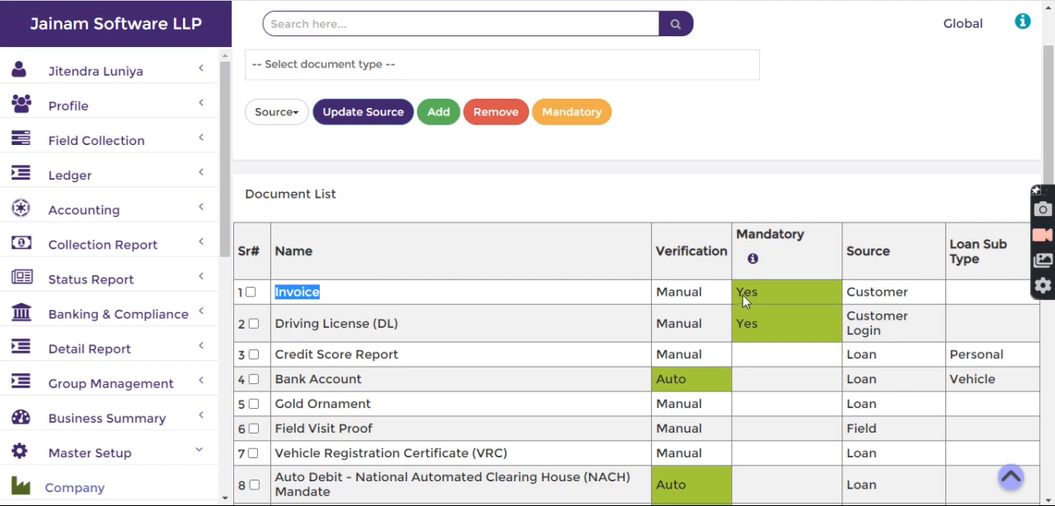
left_click_drag(743, 302, 778, 303)
left_click_drag(850, 300, 919, 306)
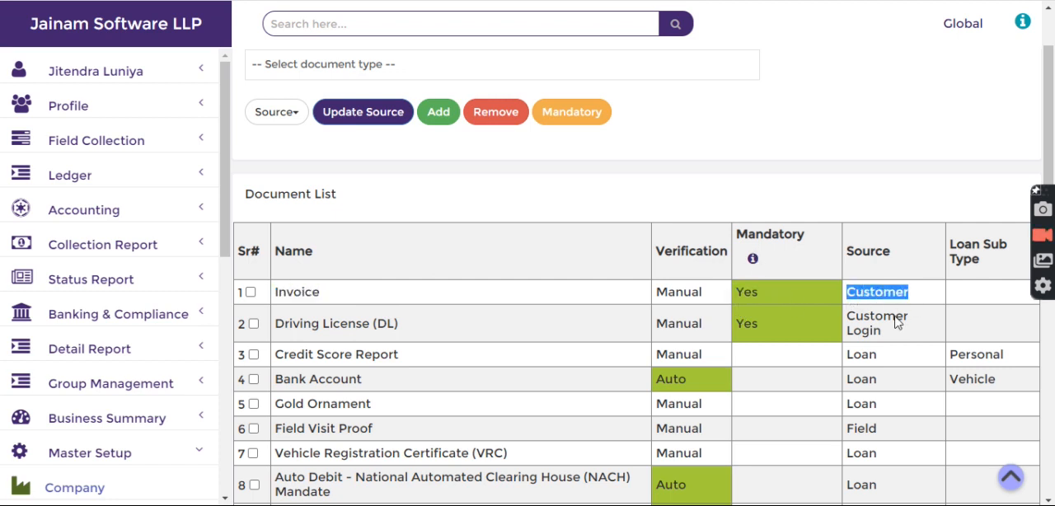
left_click_drag(279, 330, 409, 330)
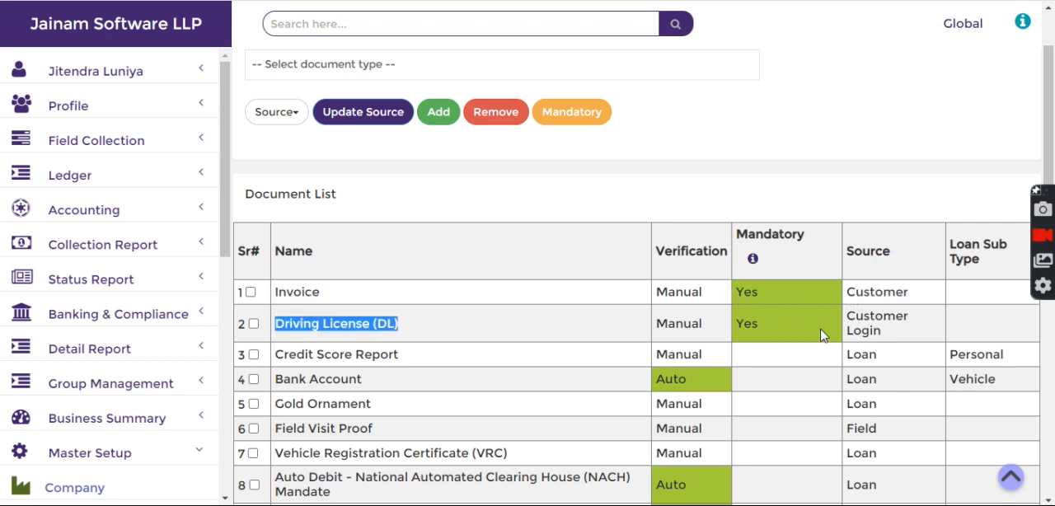
left_click_drag(847, 319, 883, 338)
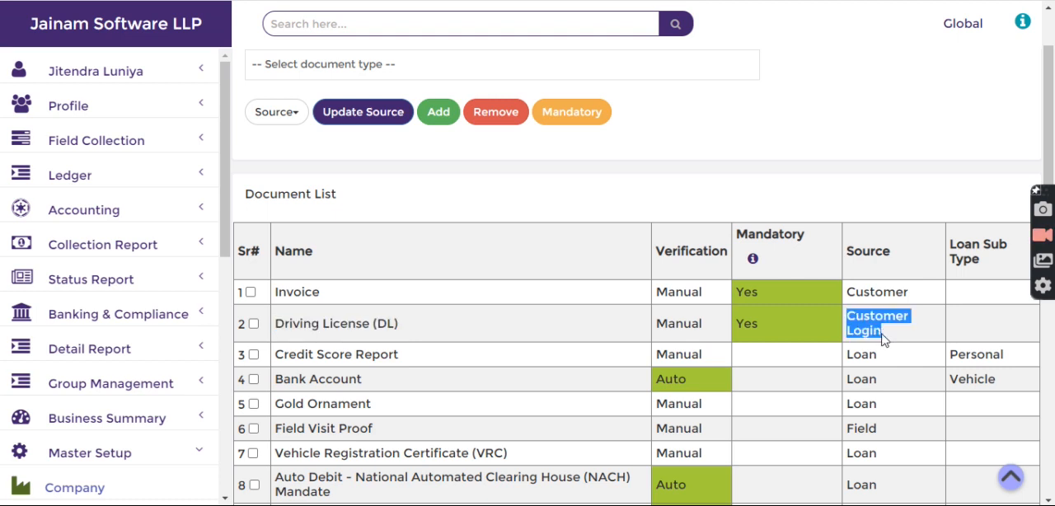
left_click(821, 211)
Update the source of the Driving License (DL) document to Customer and deselect its row
left_click(253, 324)
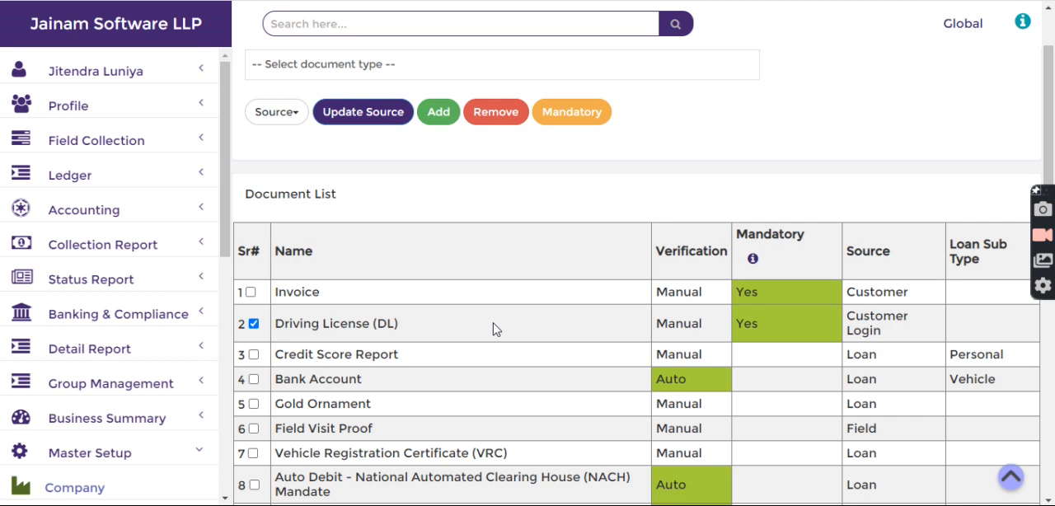
scroll(493, 329, "up", 1)
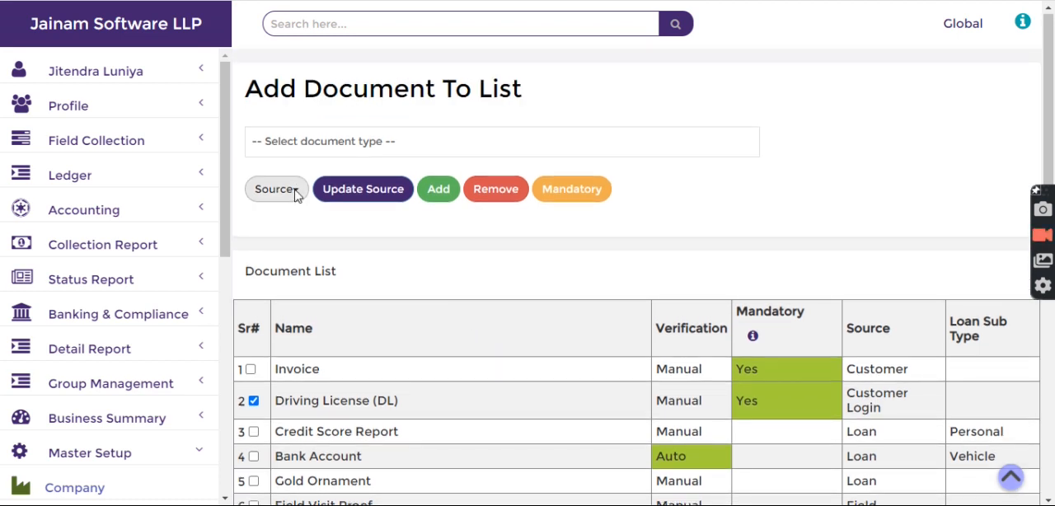
left_click(297, 194)
left_click(234, 234)
left_click(382, 191)
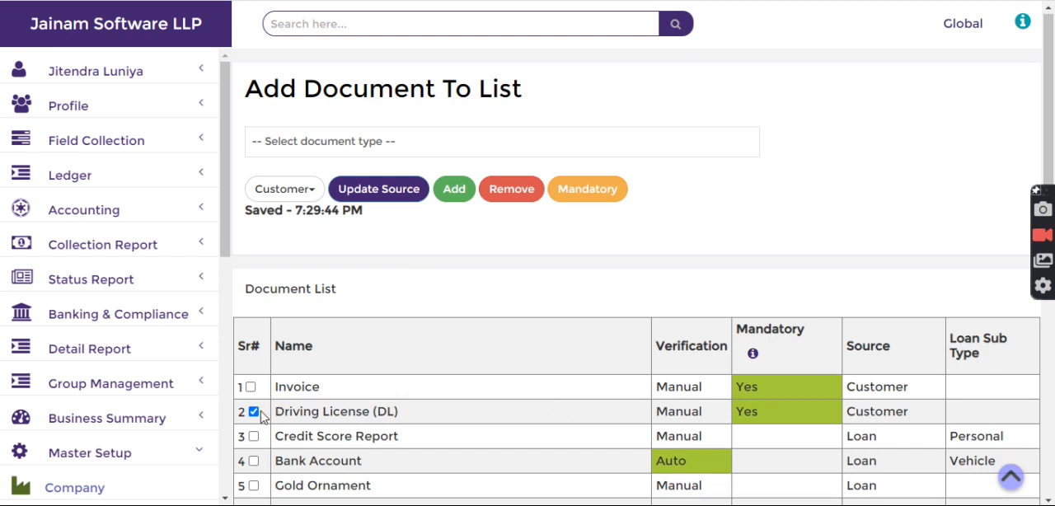
left_click(254, 411)
Select the Invoice document and choose Loan as the source
left_click(252, 388)
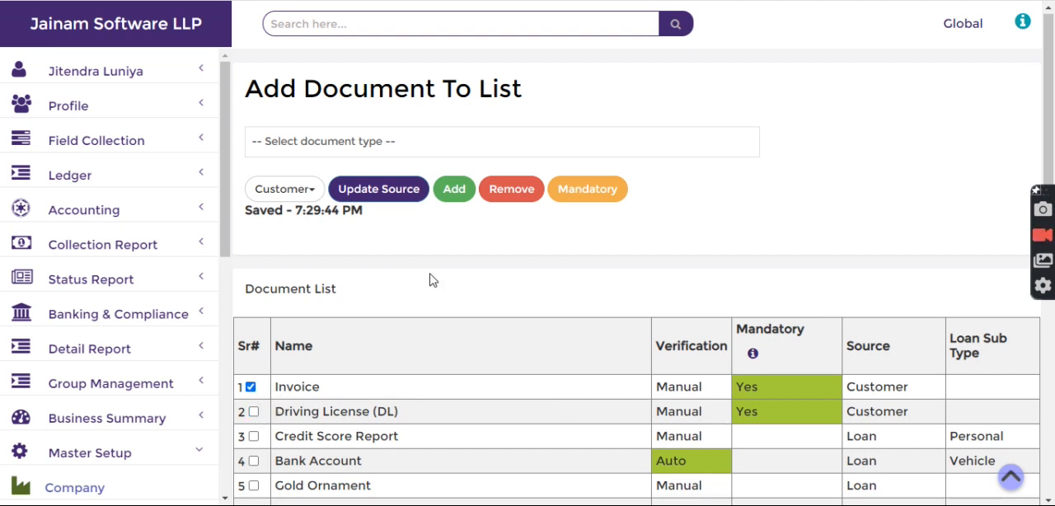
left_click(299, 190)
left_click(229, 239)
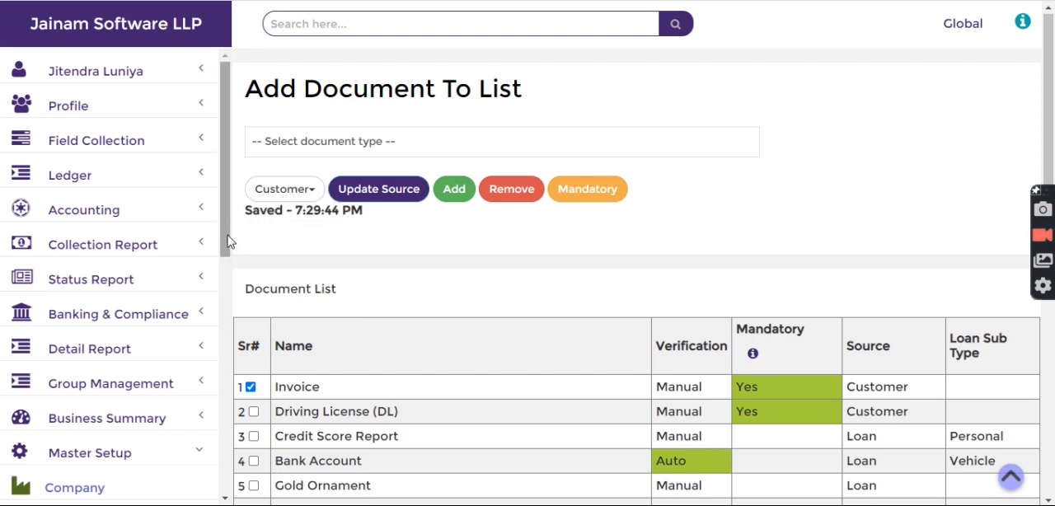
left_click(264, 190)
left_click(230, 249)
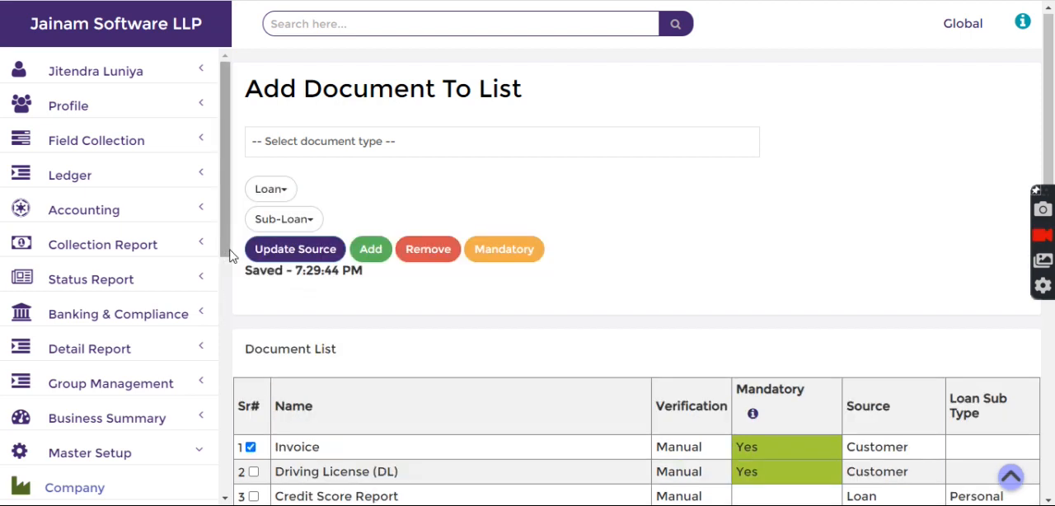
Choose Invoice as the sub-loan type, update the Invoice document's source, and check its source and loan sub type
scroll(297, 224, "down", 2)
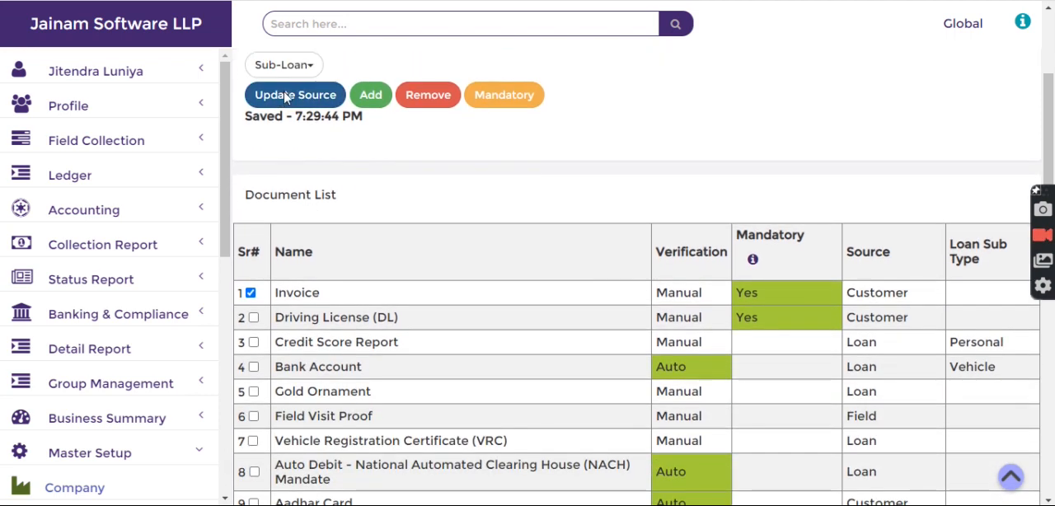
left_click(285, 65)
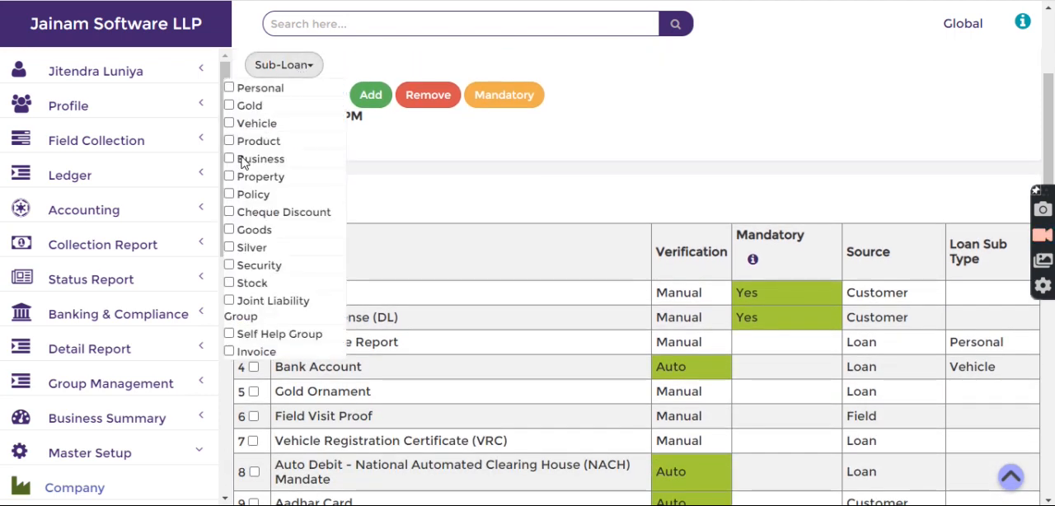
left_click(229, 353)
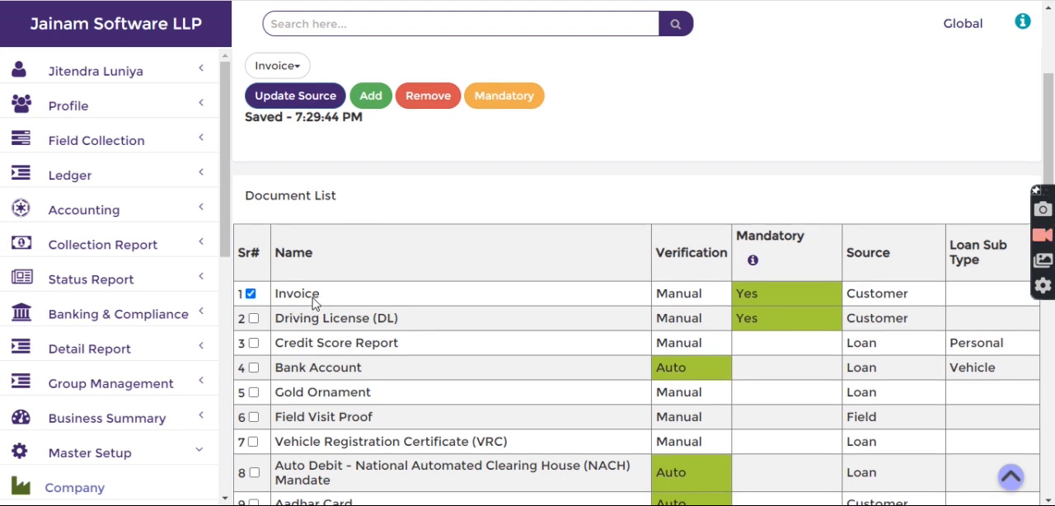
scroll(314, 301, "up", 1)
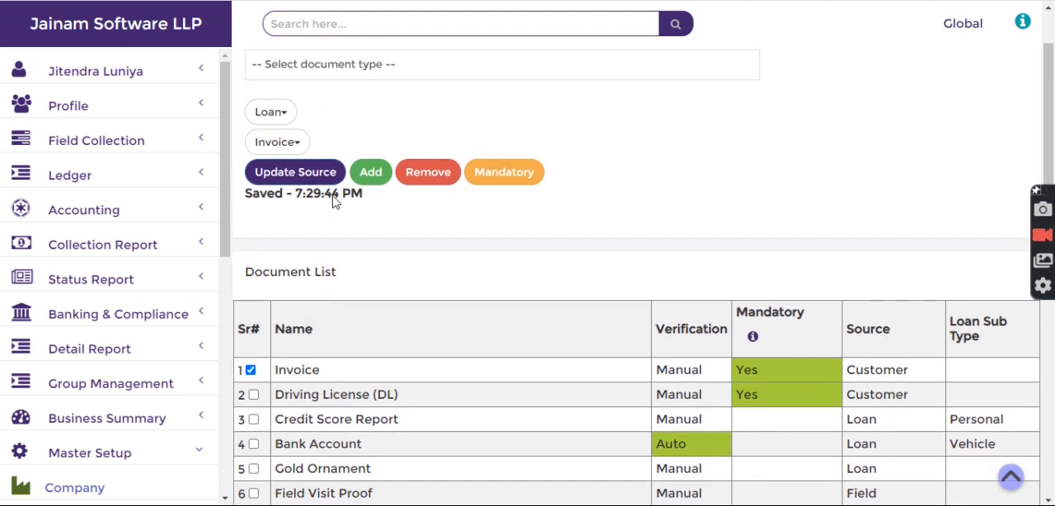
left_click(294, 176)
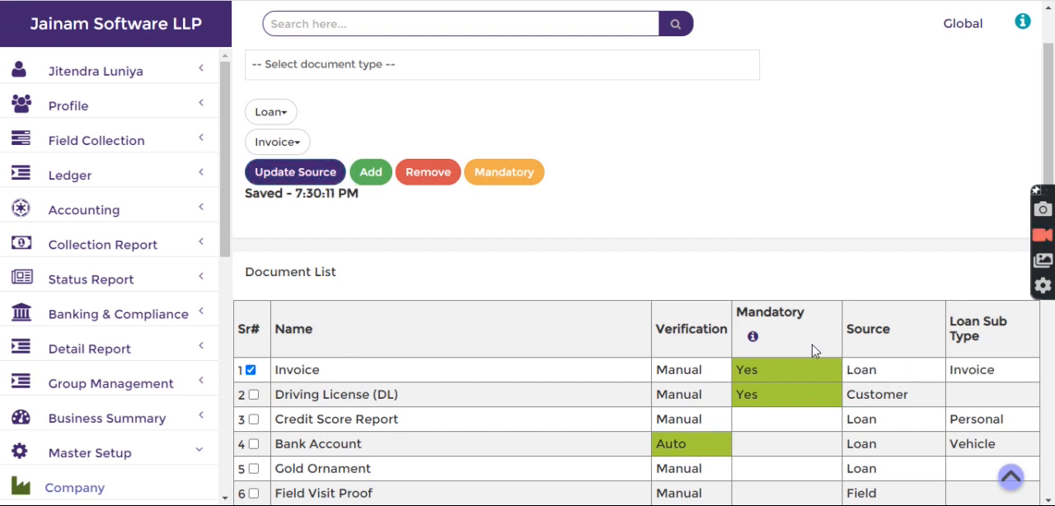
left_click_drag(849, 371, 1010, 373)
left_click(876, 299)
Open the Product Scheme configuration of Master Setup
scroll(95, 343, "down", 4)
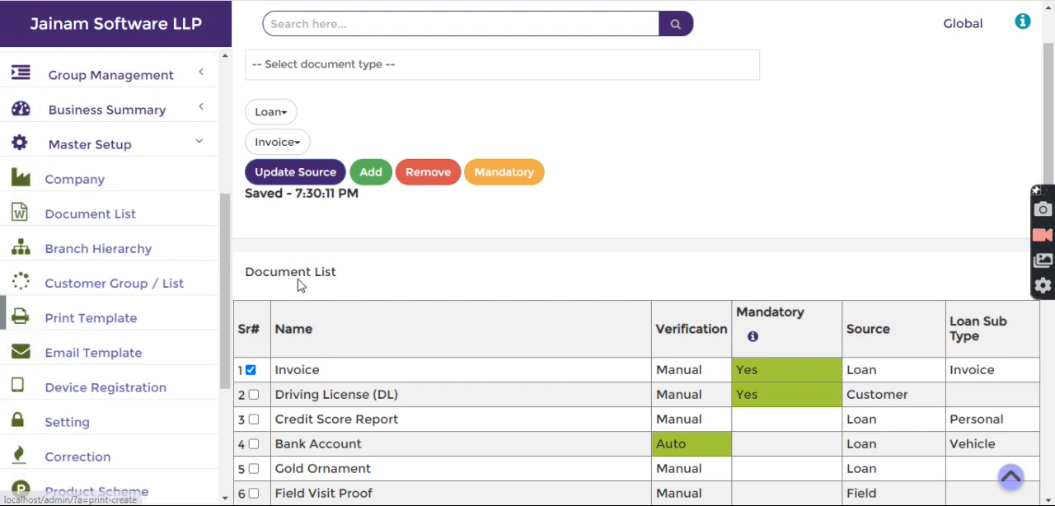
scroll(103, 340, "down", 2)
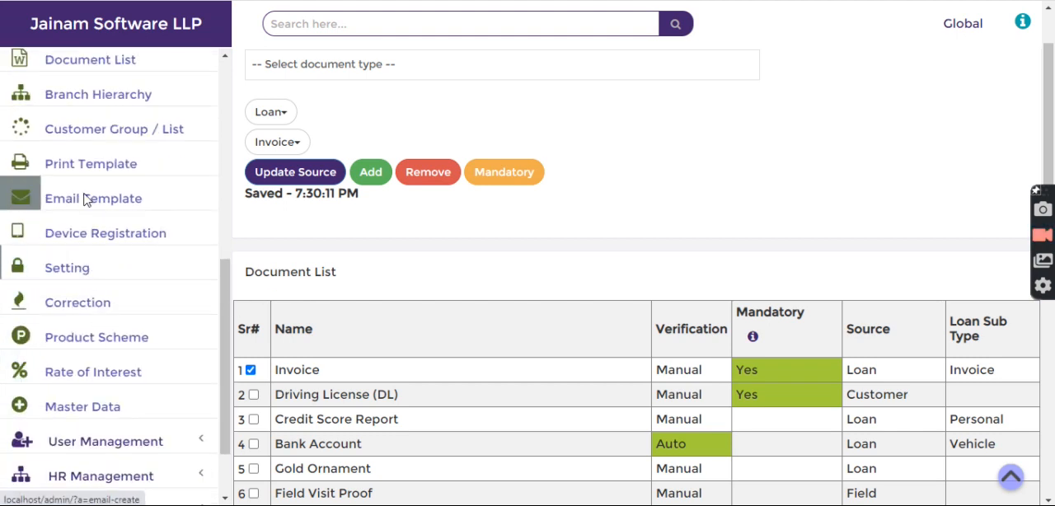
scroll(82, 200, "up", 1)
scroll(33, 248, "down", 1)
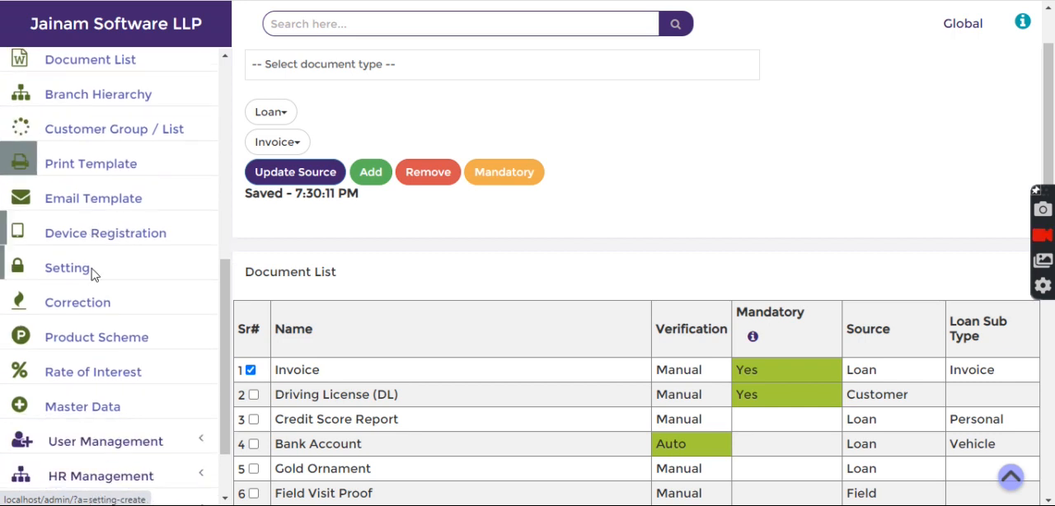
left_click(87, 337)
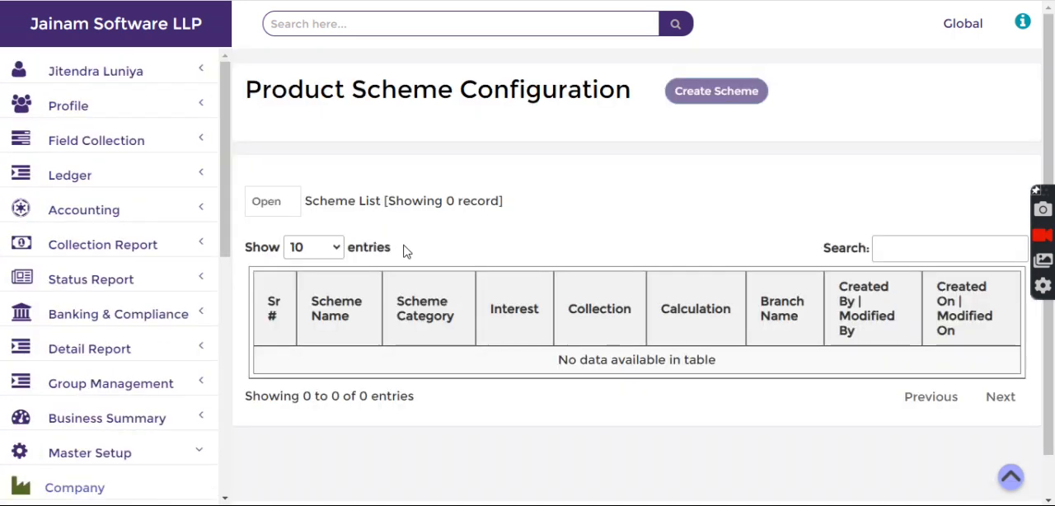
Create a new loan scheme named Invoice and set its loan sub type to Invoice
left_click(701, 90)
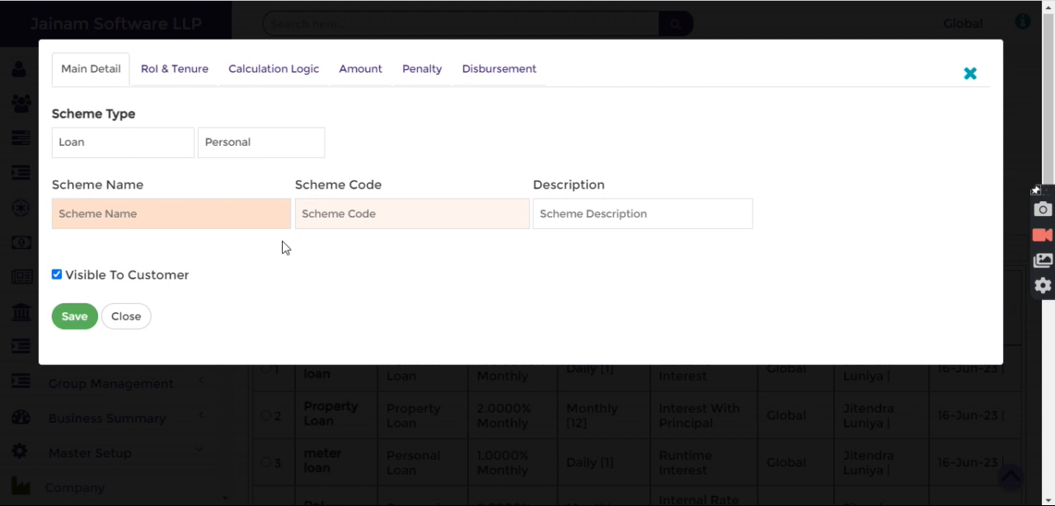
type("Invoice")
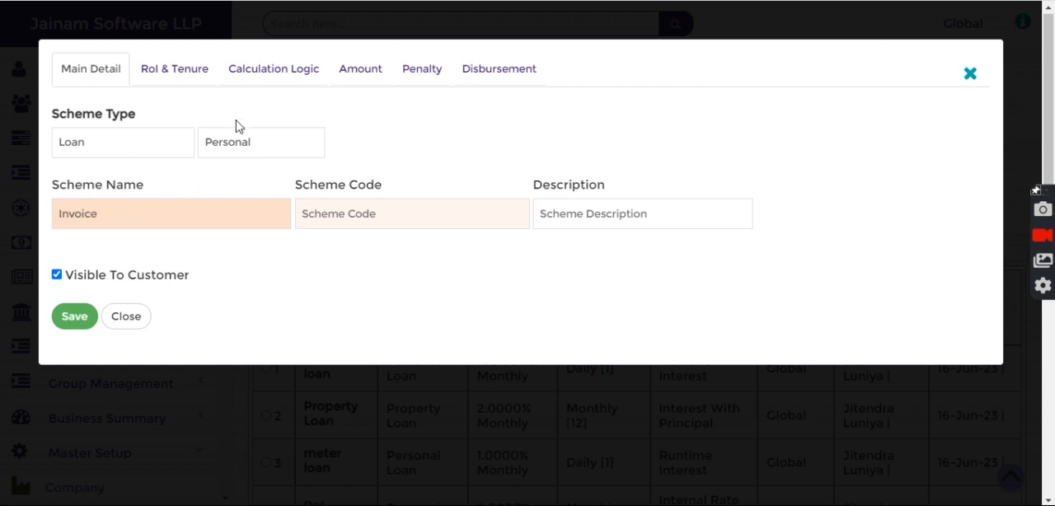
left_click(189, 72)
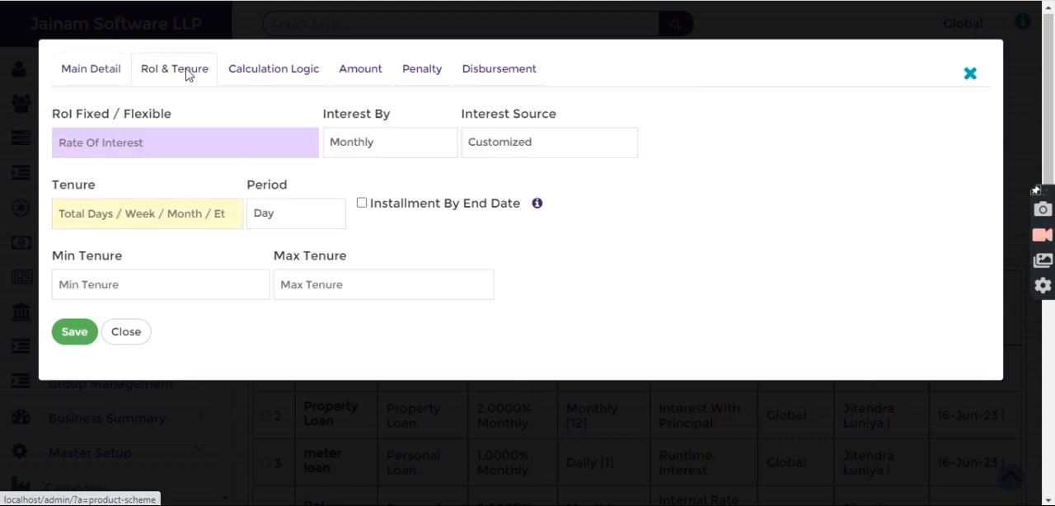
left_click(108, 65)
left_click(266, 150)
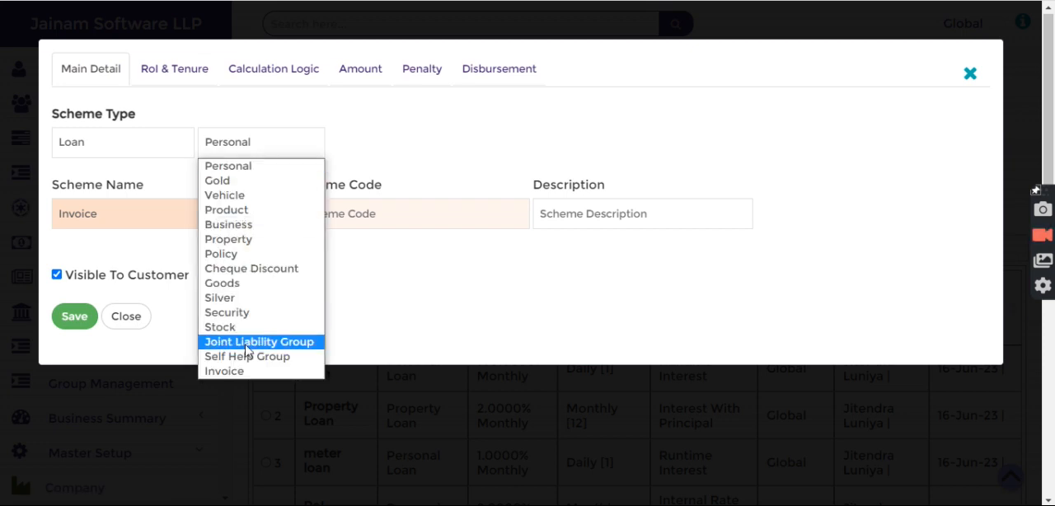
left_click(248, 373)
Set the scheme's rate of interest to 2 and its tenure to 12, and choose the tenure period
left_click(195, 74)
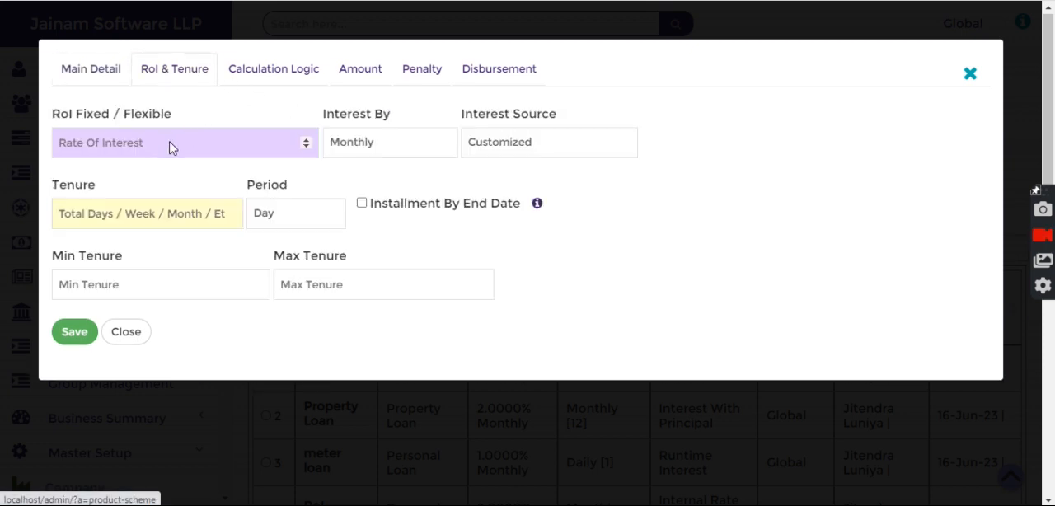
left_click(169, 140)
type("2")
left_click(133, 231)
type("12")
left_click(289, 217)
left_click(276, 265)
Set the scheme's calculation method to Internal Rate of Return Standard
left_click(280, 69)
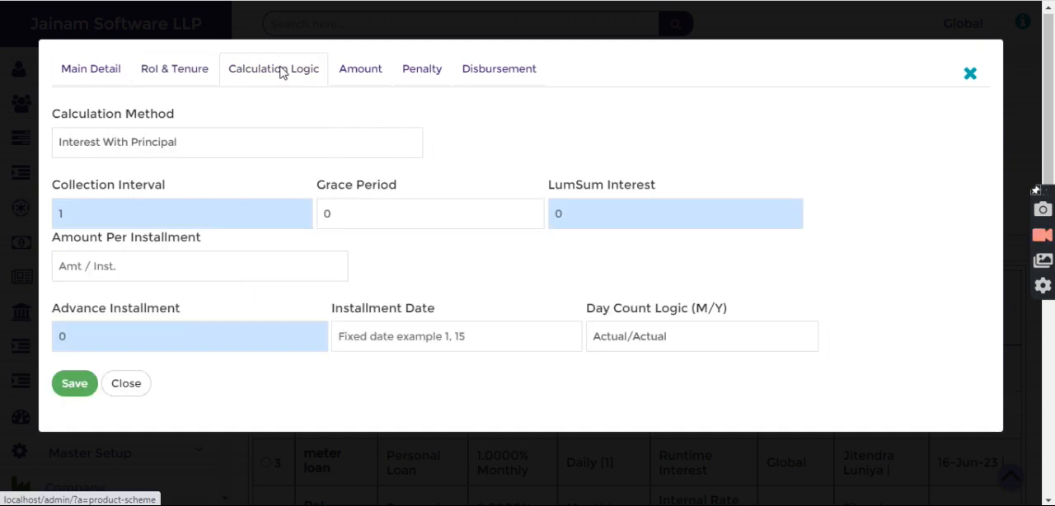
left_click(177, 141)
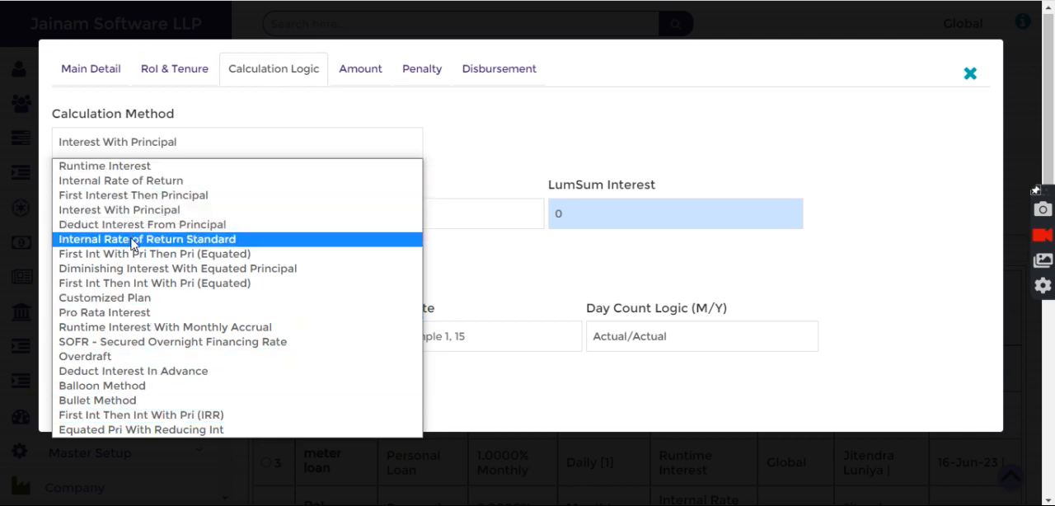
left_click(203, 240)
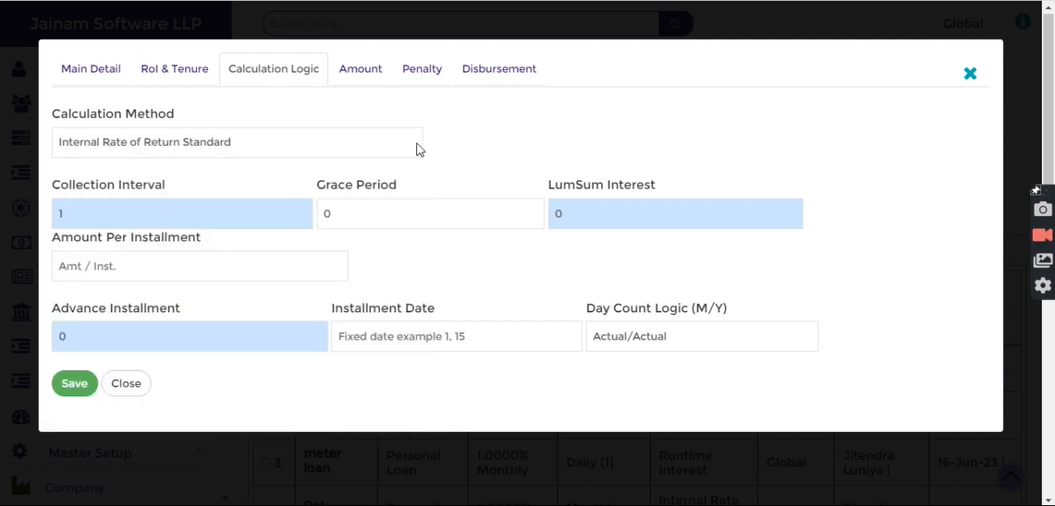
Set the Invoice scheme's principal amount to 15000, save the scheme and close its form
left_click(364, 71)
left_click(202, 145)
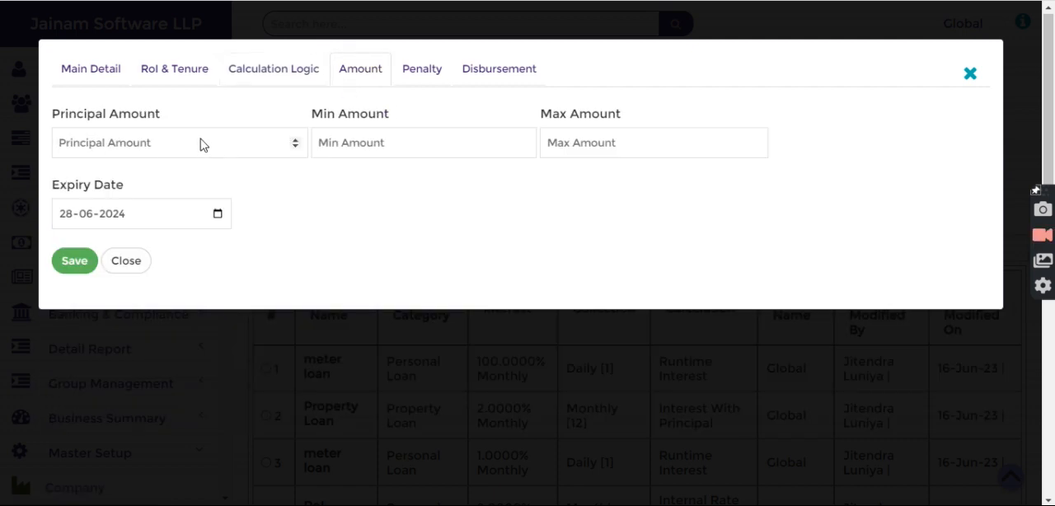
type("12")
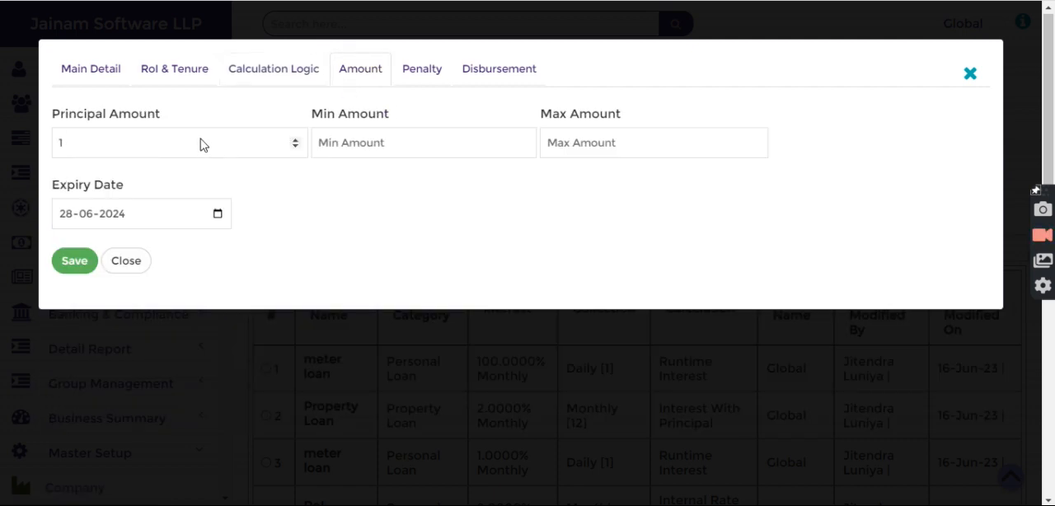
left_click(74, 262)
left_click(125, 261)
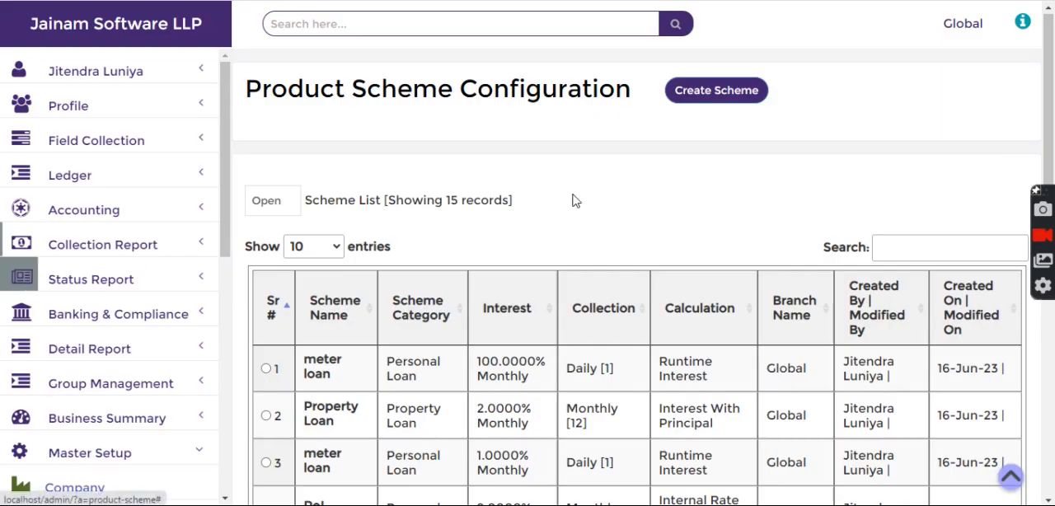
Start another loan scheme, name it Personal and set its loan sub type to Personal
left_click(716, 95)
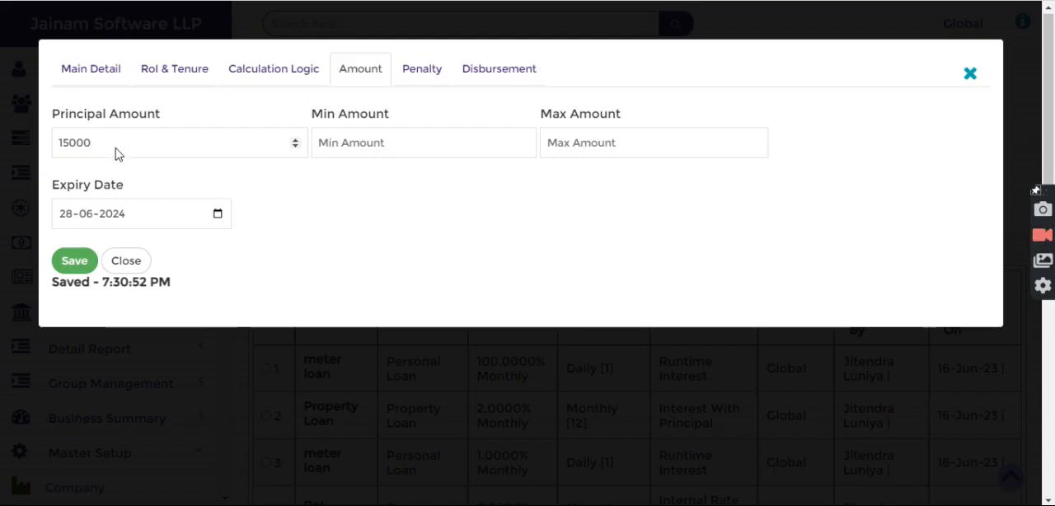
left_click(91, 70)
double_click(148, 220)
type("Personal")
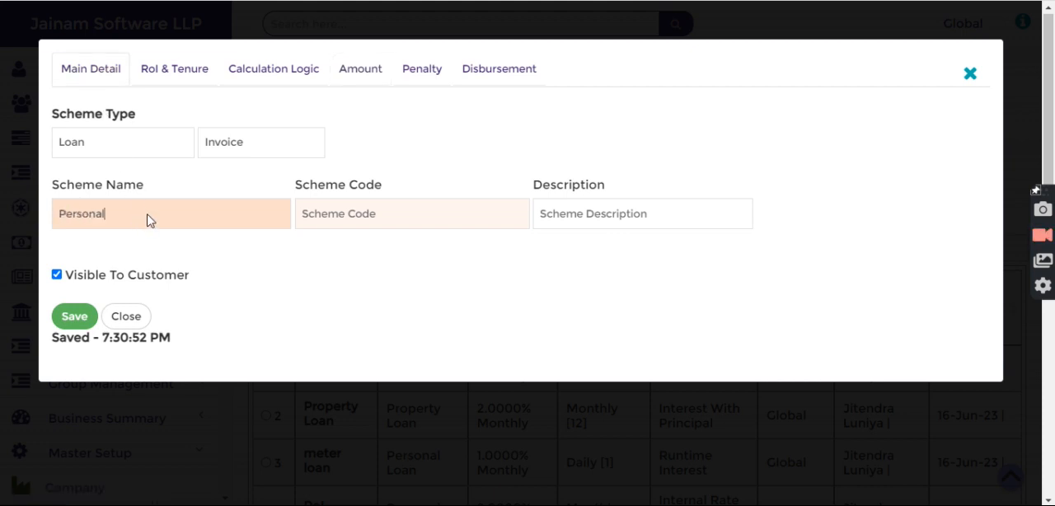
left_click(236, 145)
left_click(224, 166)
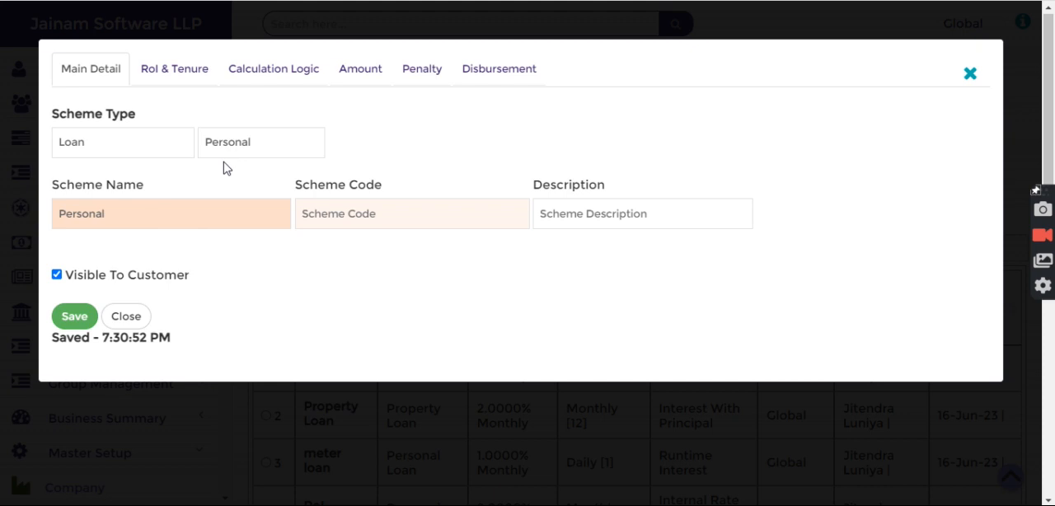
Set the Personal scheme's principal amount to 18000, save the scheme and close its form
left_click(350, 72)
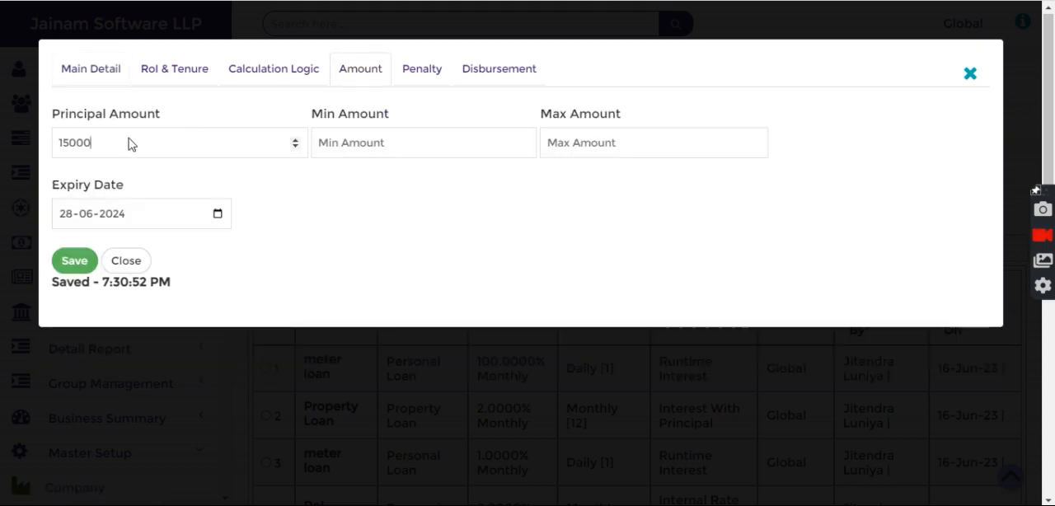
type("8")
left_click(74, 262)
left_click(128, 262)
Find the customer's profile by file number, try to start a loan and check which document verification is pending
left_click(438, 32)
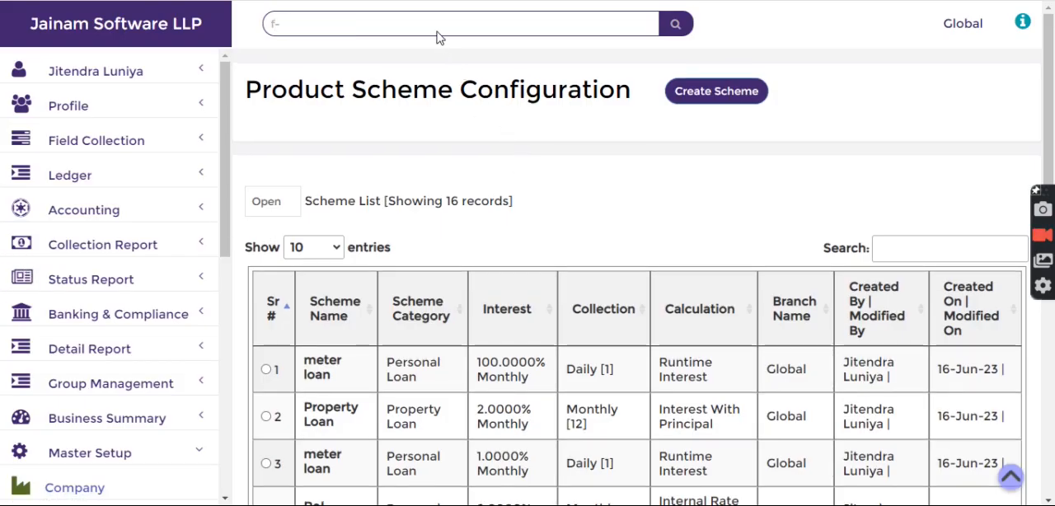
key("Return")
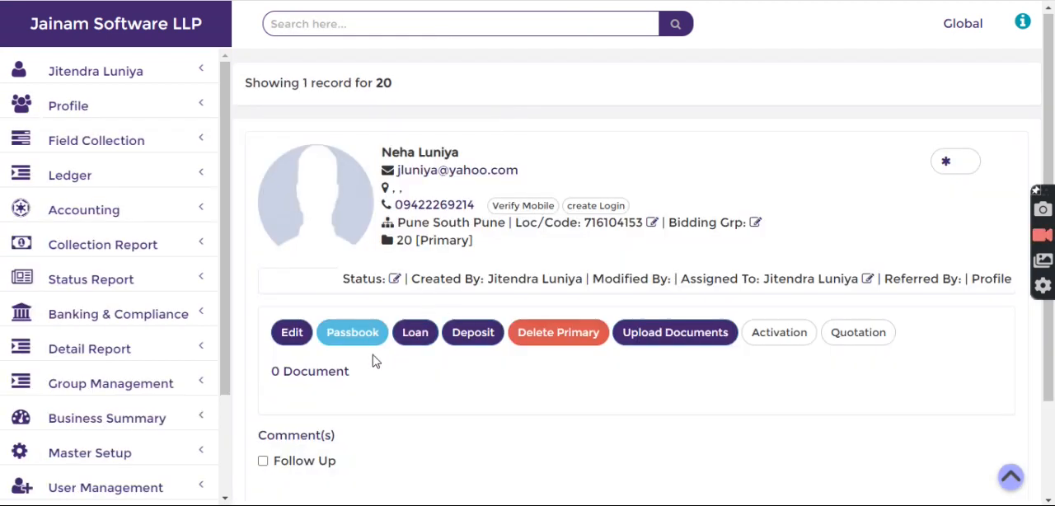
left_click(418, 335)
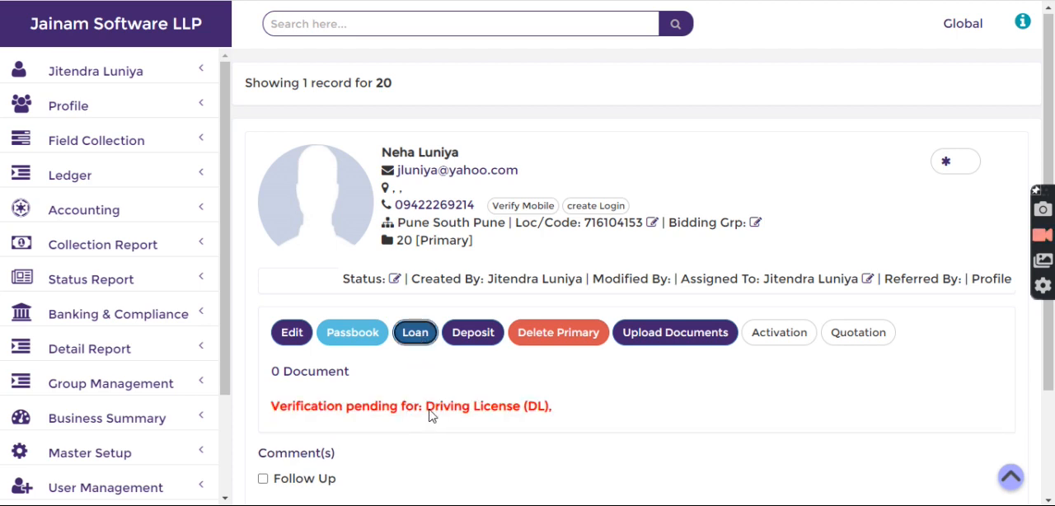
left_click_drag(429, 415, 555, 417)
left_click(579, 412)
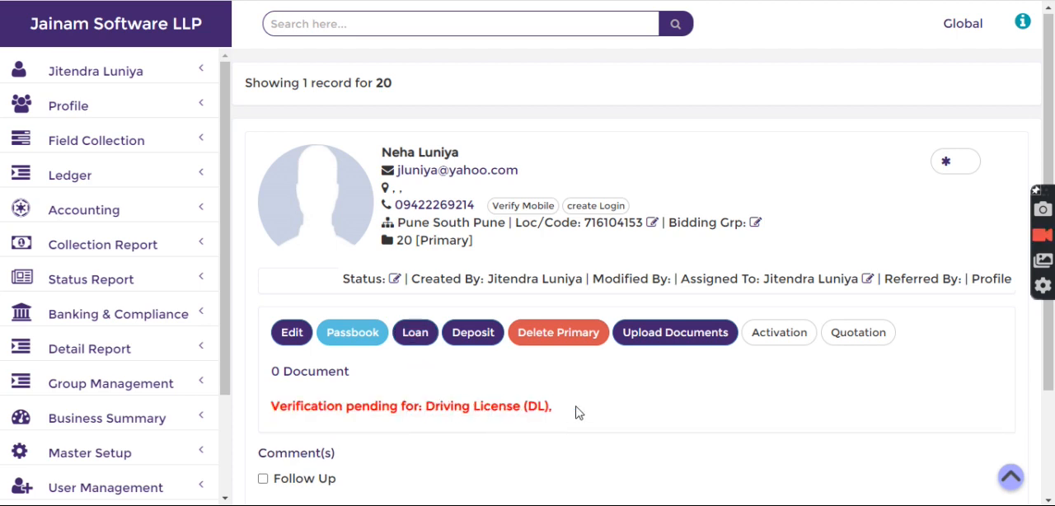
scroll(676, 346, "down", 1)
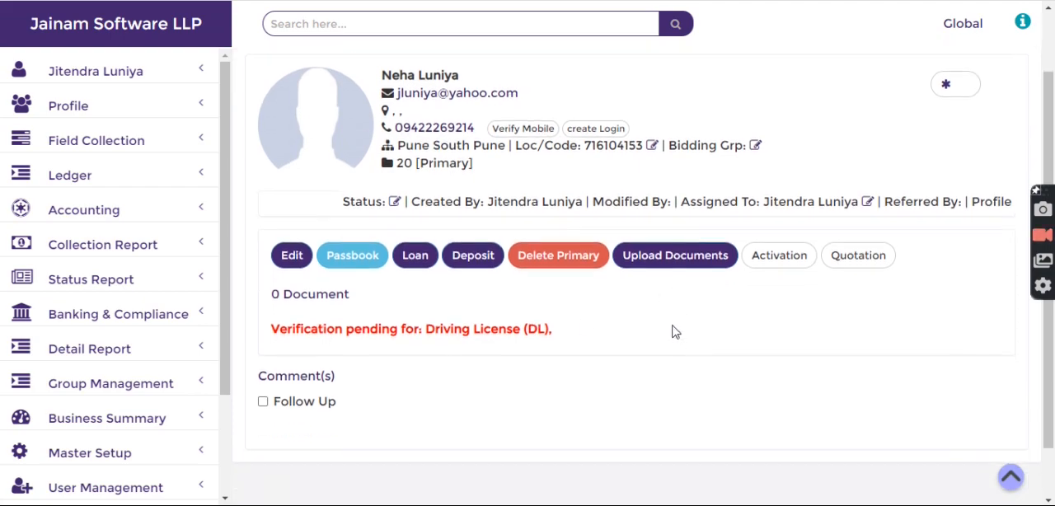
Add the mandatory Driving License (DL) document to the customer's profile without a file, and upload the entry
left_click(662, 262)
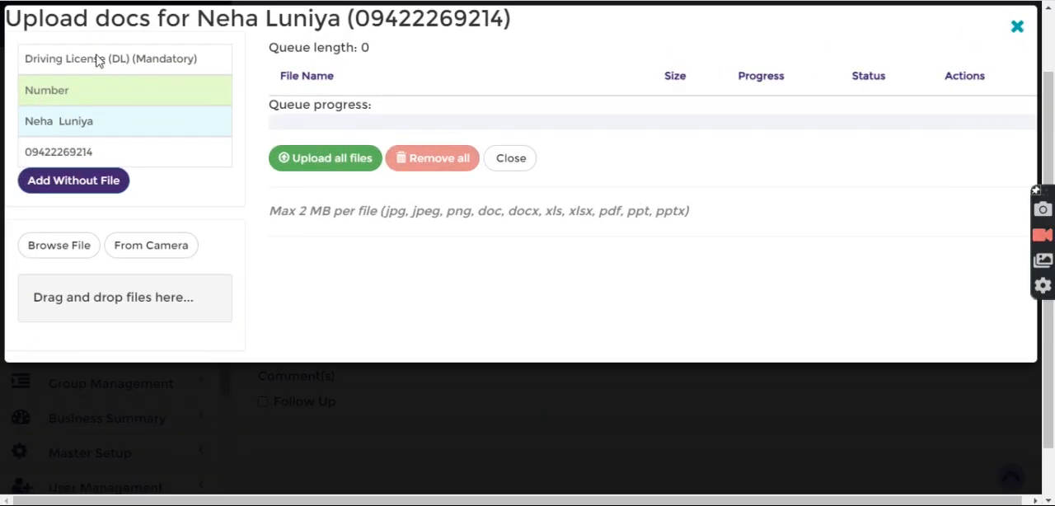
left_click(83, 189)
left_click(306, 201)
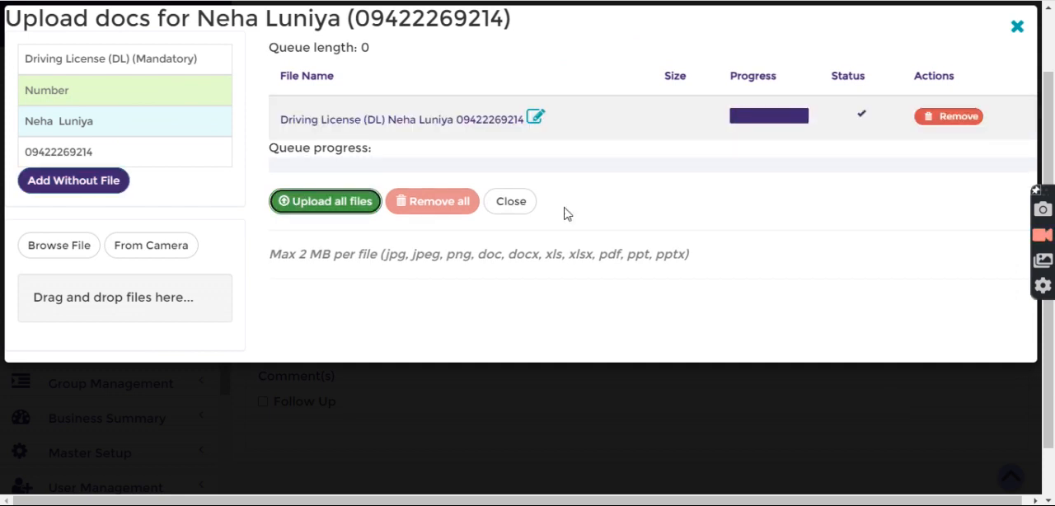
left_click(511, 201)
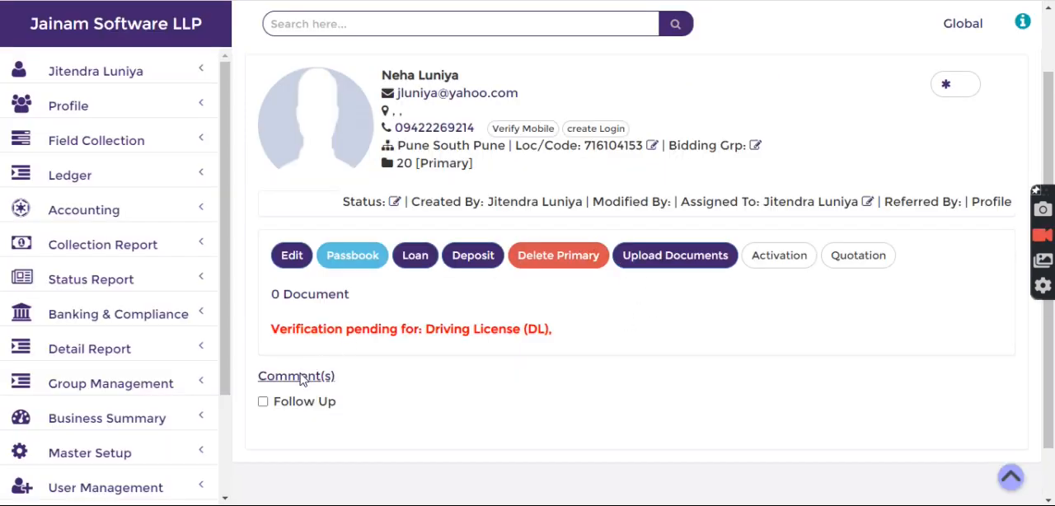
Open the customer's document list and verify the Driving License (DL) document
left_click(304, 297)
scroll(347, 316, "down", 1)
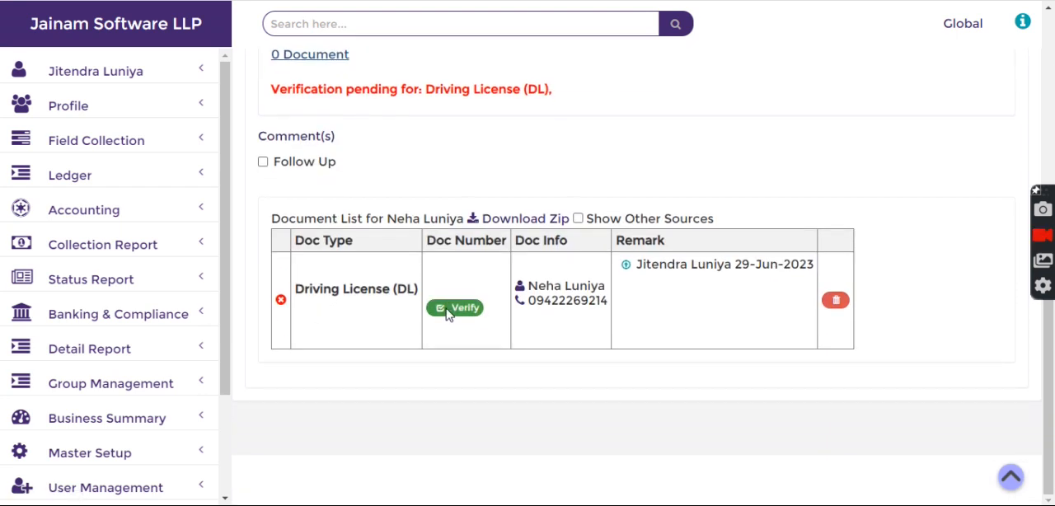
left_click(453, 310)
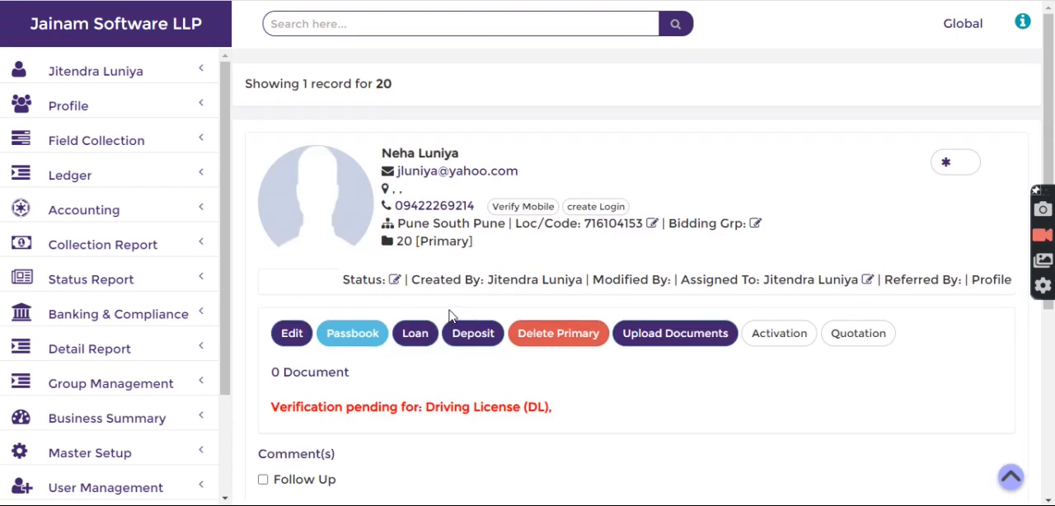
Create a loan of 15000 for the customer using the Invoice product scheme
left_click(416, 333)
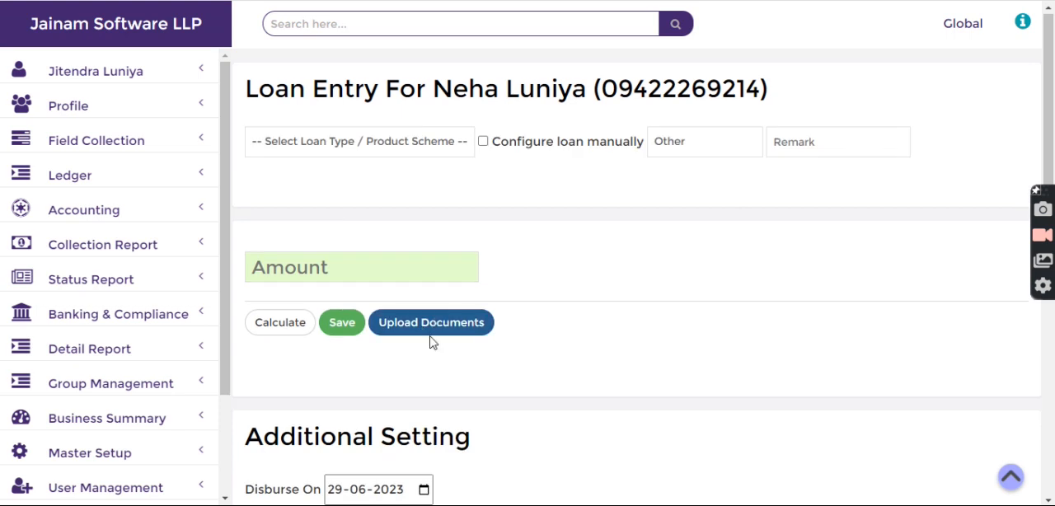
left_click(418, 143)
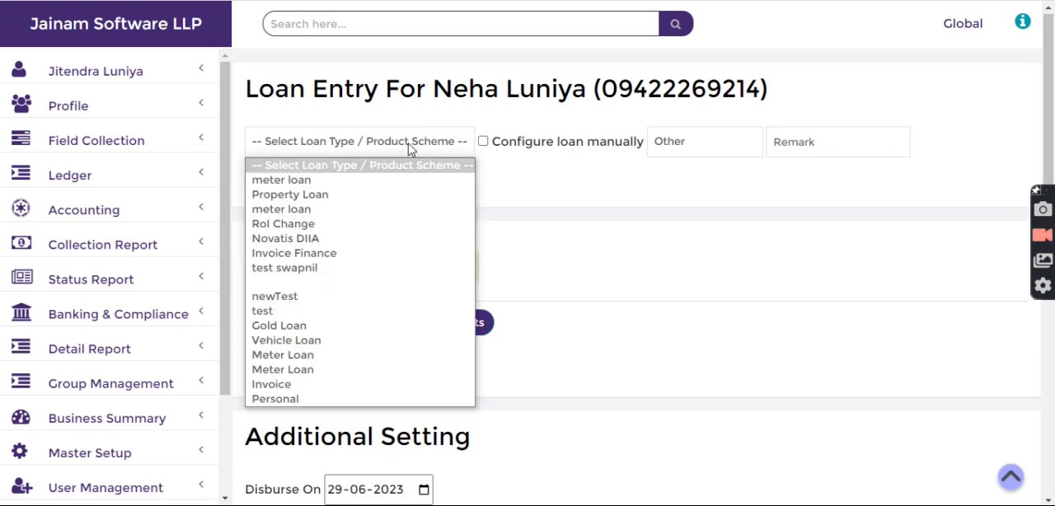
left_click(299, 390)
left_click(342, 324)
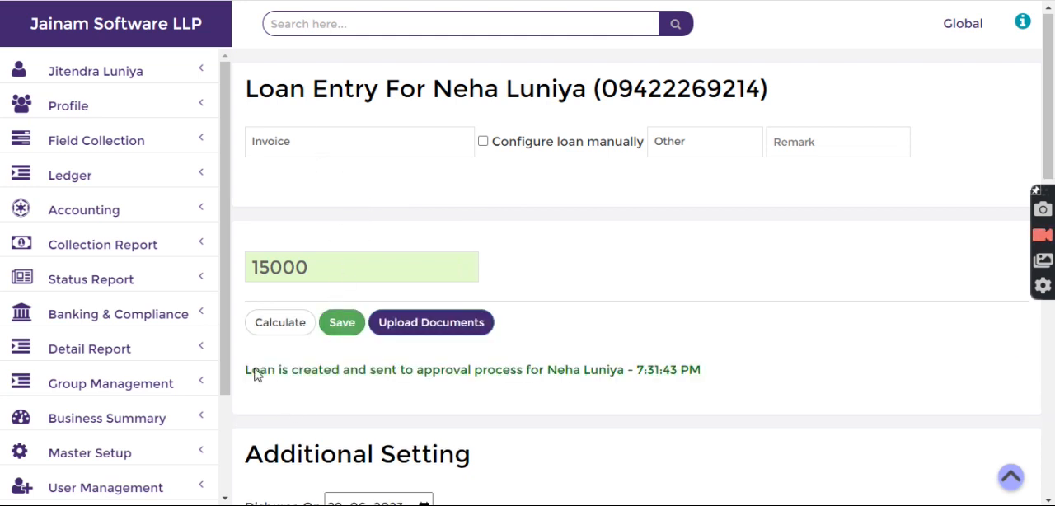
left_click_drag(255, 371, 349, 384)
Try to create another loan of 18000 with the Personal scheme from the same loan entry
left_click(368, 153)
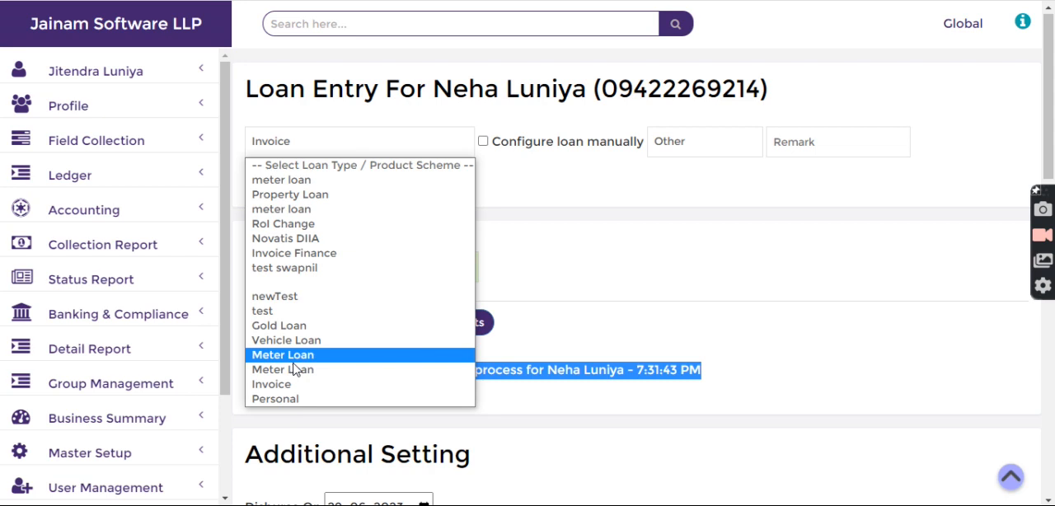
left_click(293, 399)
left_click(342, 322)
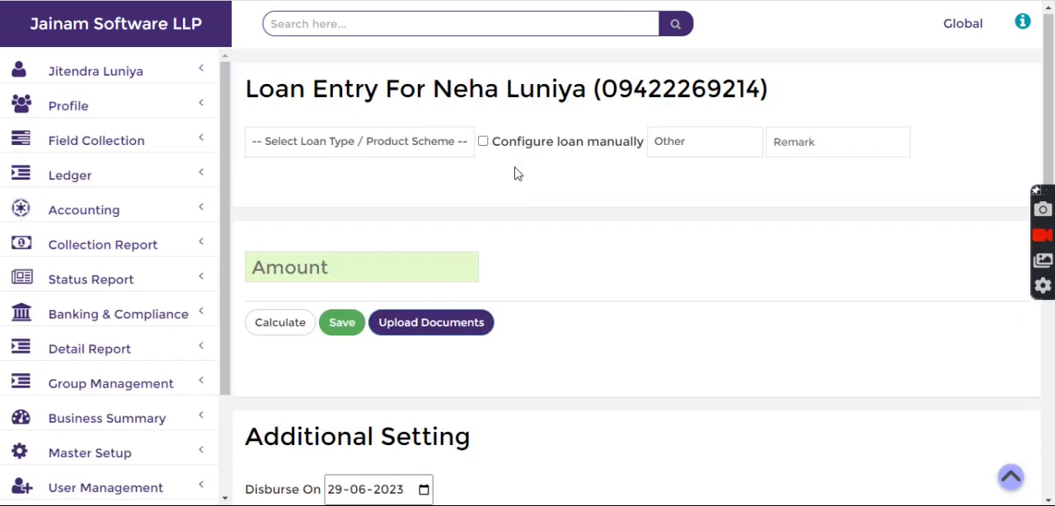
Select the Personal product scheme again and save the customer's loan of 18000
left_click(379, 145)
left_click(293, 401)
left_click(341, 325)
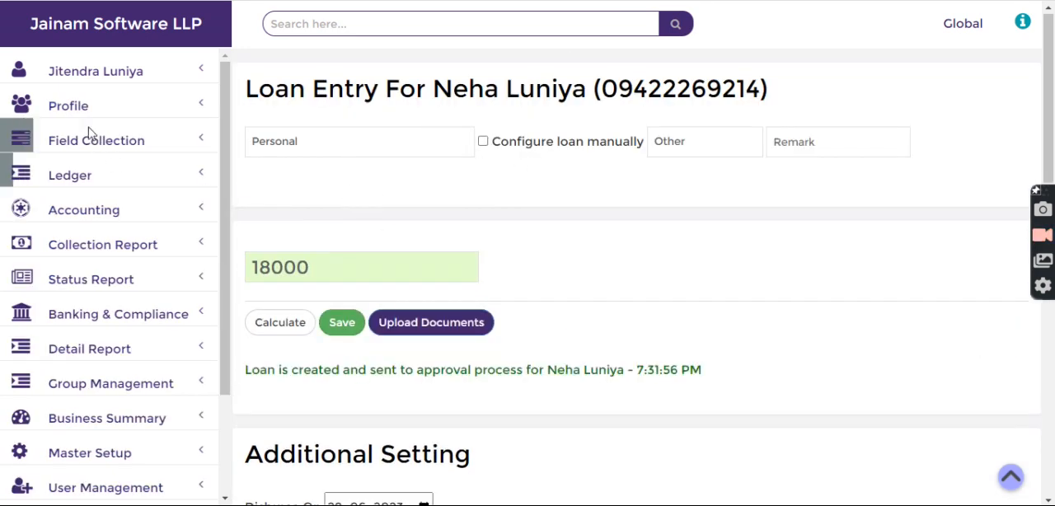
Open Loan Approval under Profile and list the new loan requests
left_click(70, 107)
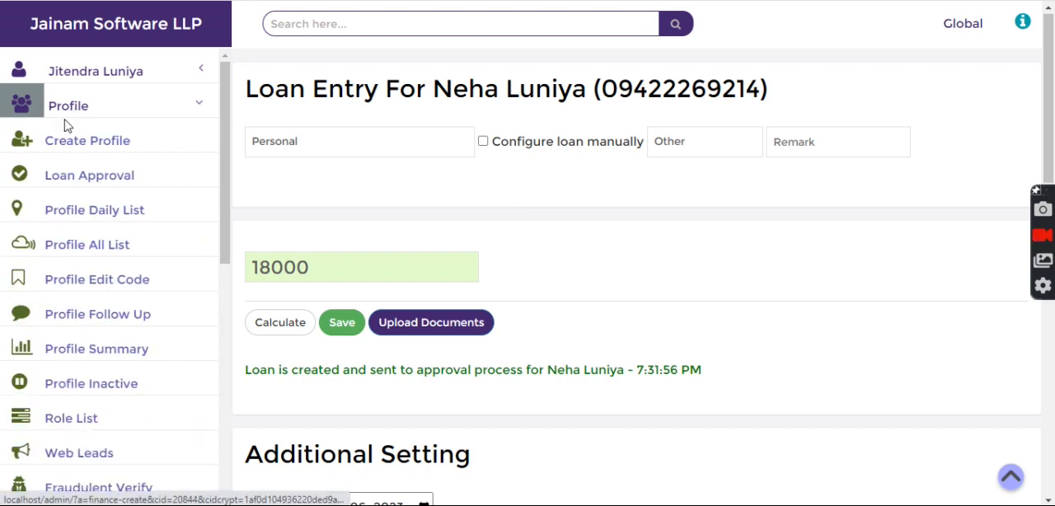
left_click(72, 180)
left_click(450, 116)
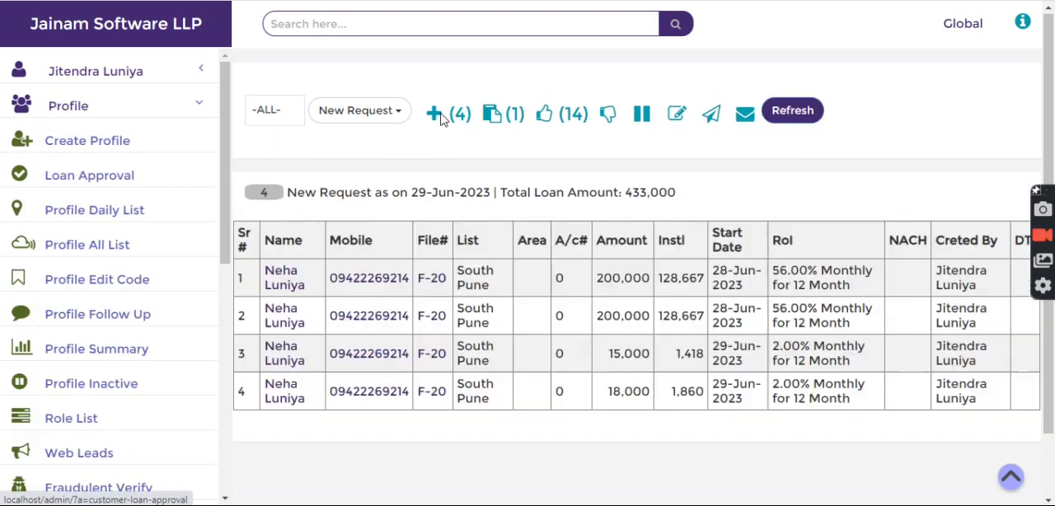
Filter the new loan requests to the Personal loan category and check the listed amount
left_click(275, 111)
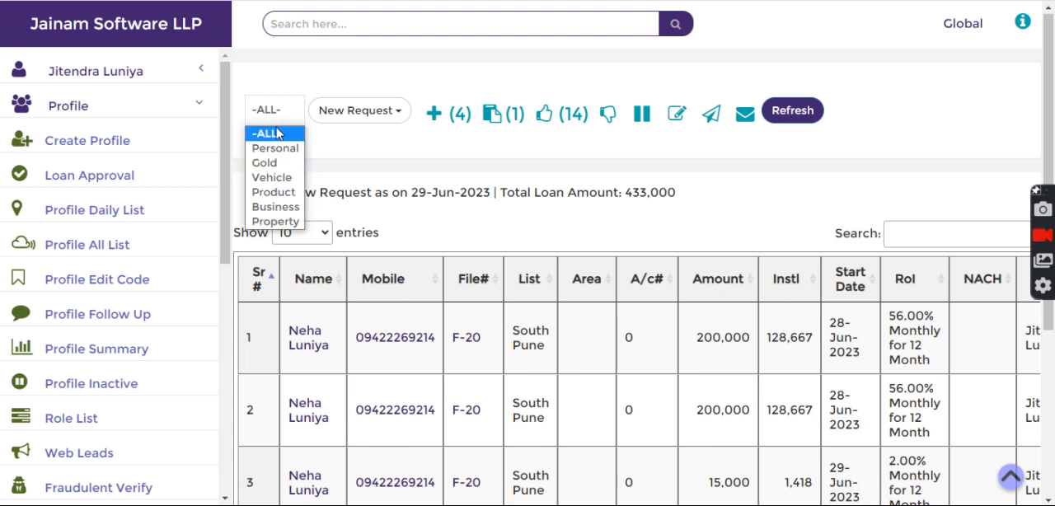
left_click(275, 152)
left_click(793, 110)
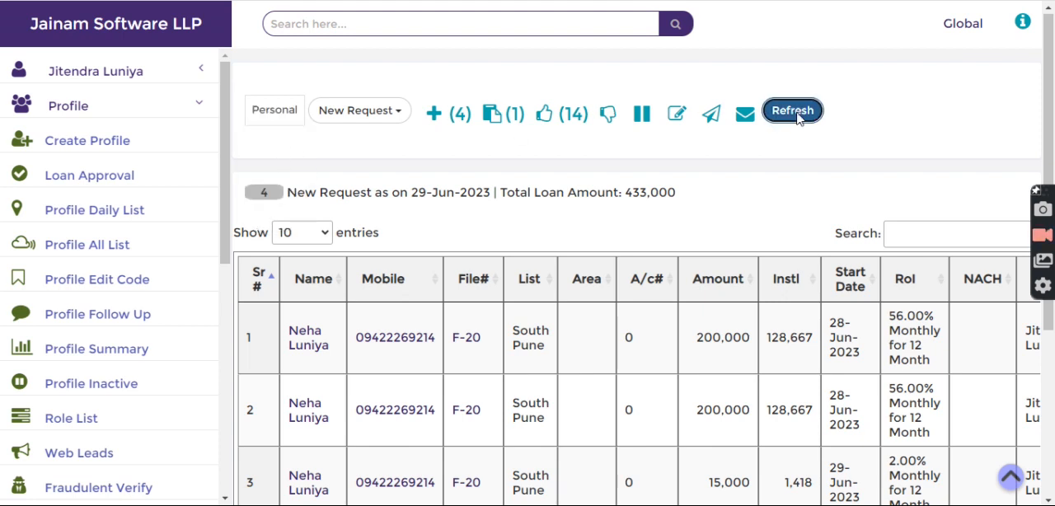
left_click(450, 120)
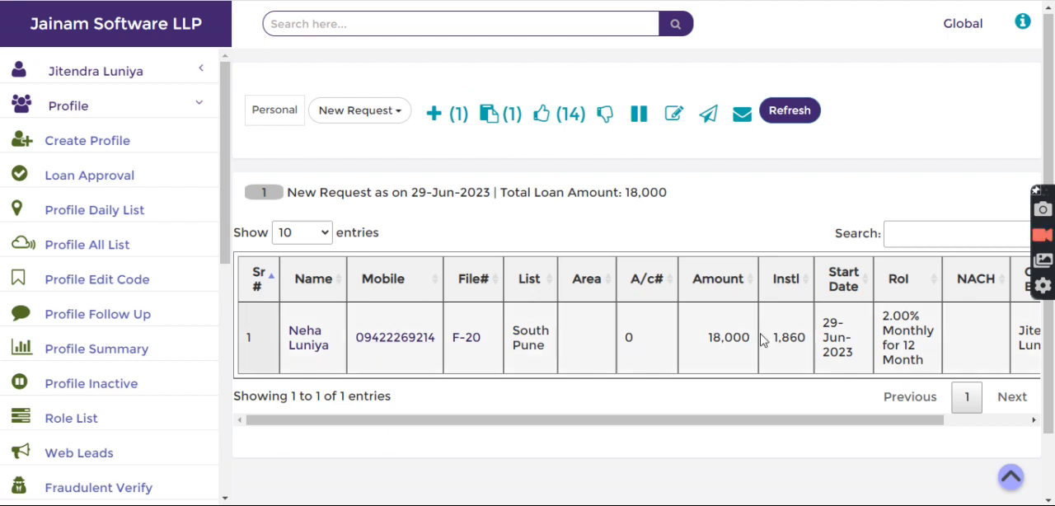
left_click_drag(697, 349, 747, 341)
left_click(450, 202)
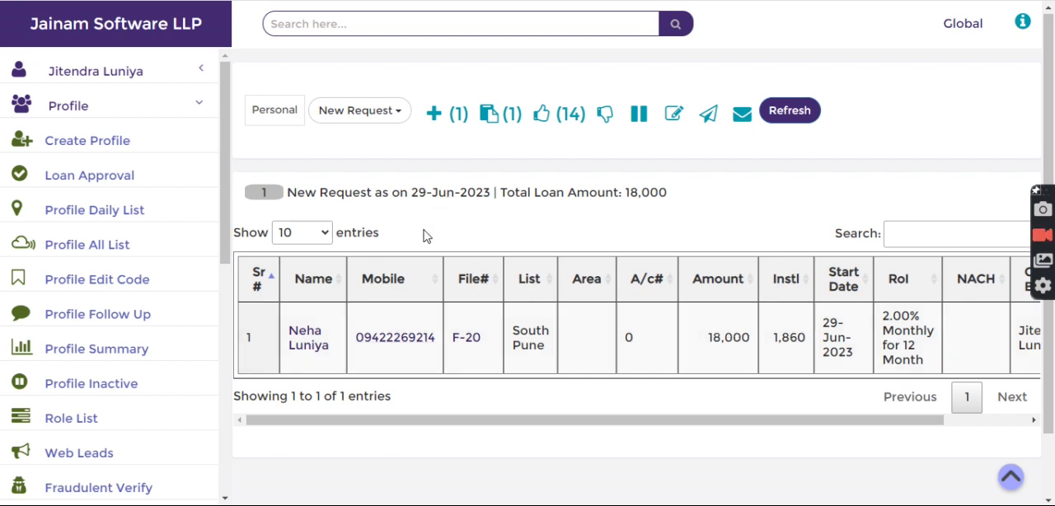
Open the customer's Personal loan request, approve it for 18000 and return to the request list
left_click(306, 347)
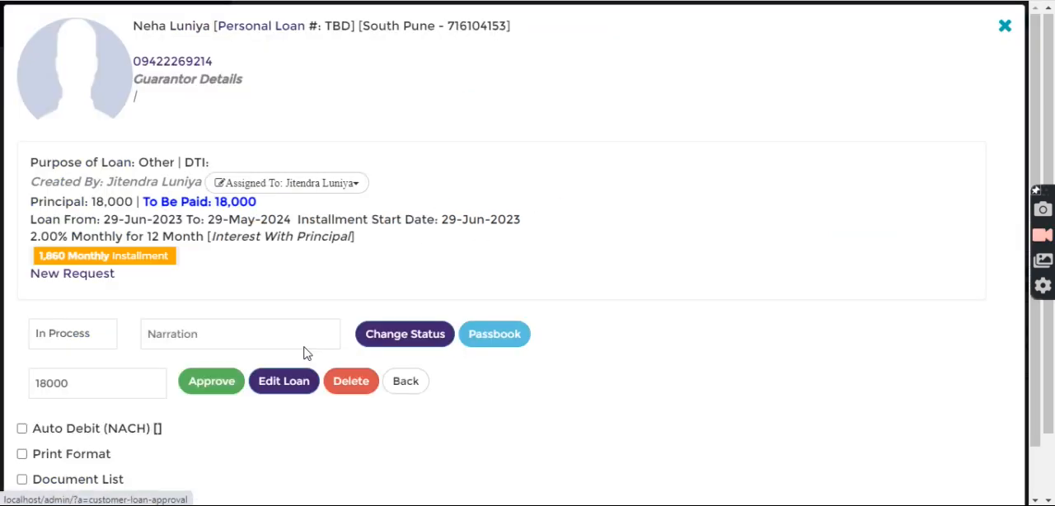
left_click(208, 386)
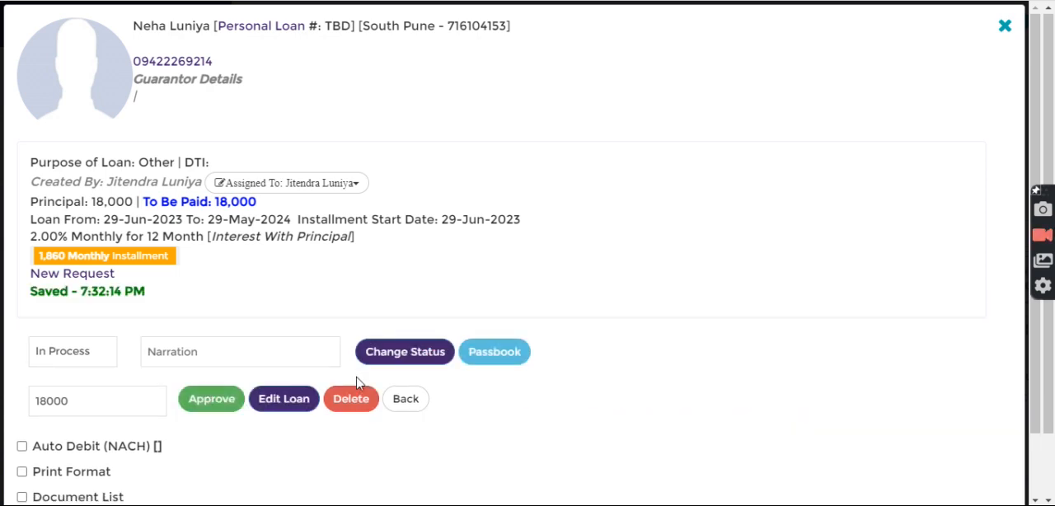
left_click(409, 401)
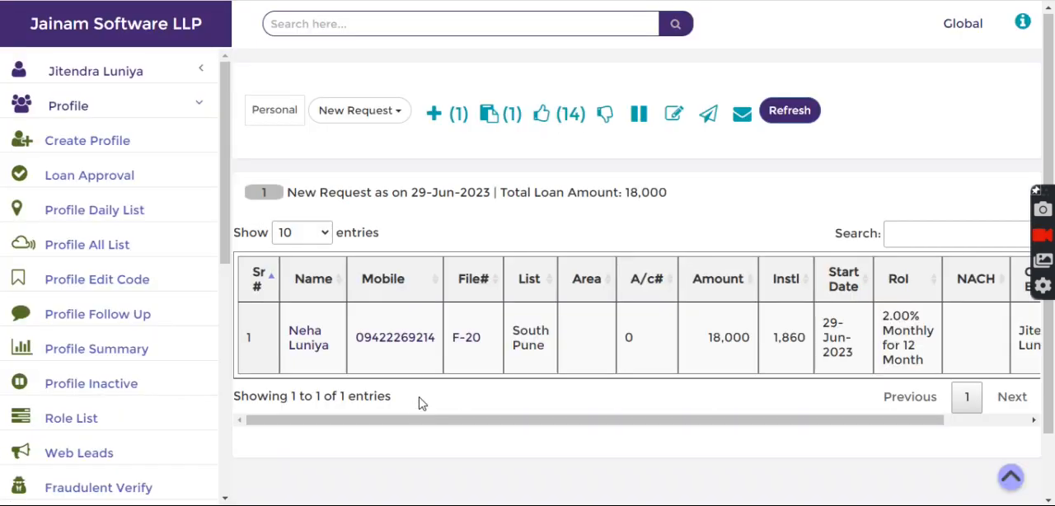
Look through the loan category filter options and reload the Loan Approval page
left_click(285, 113)
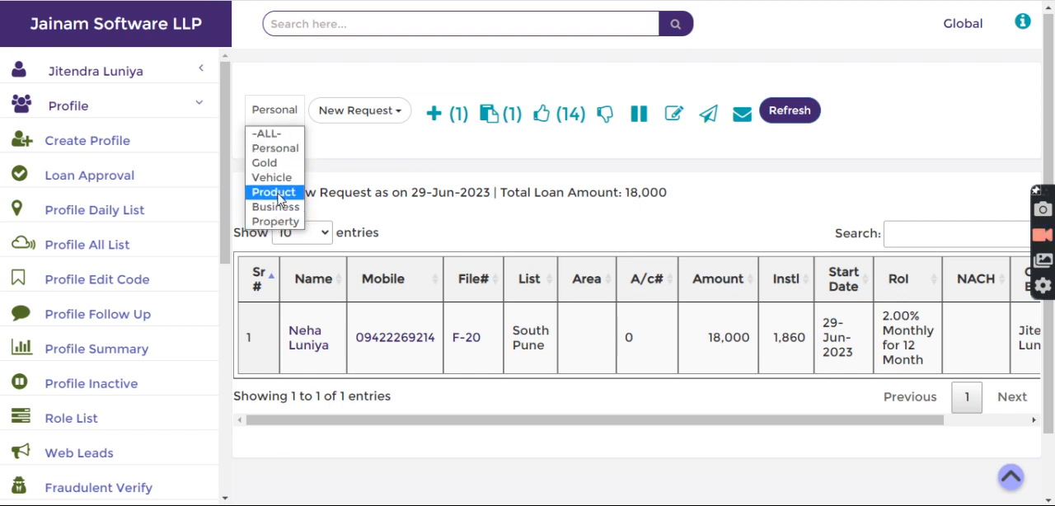
left_click(334, 162)
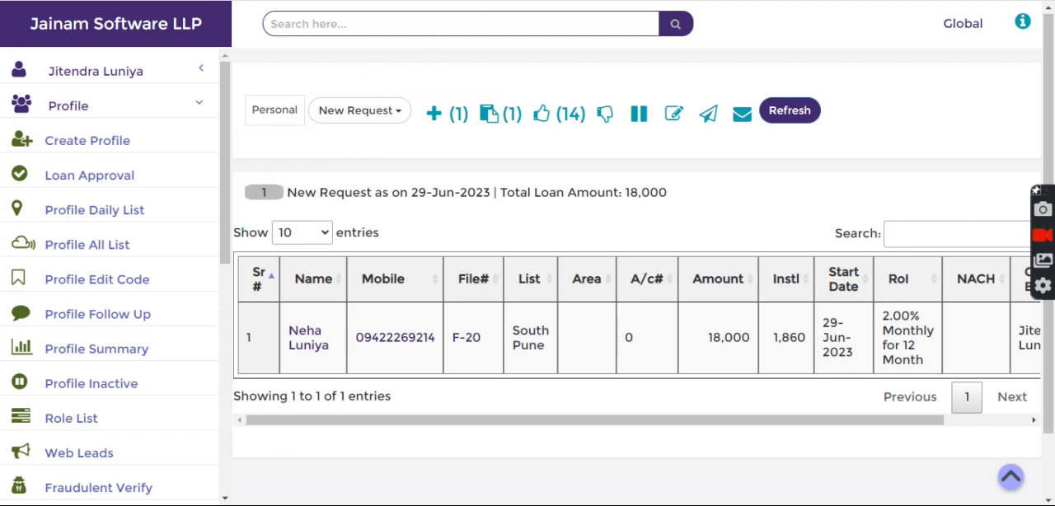
key("F5")
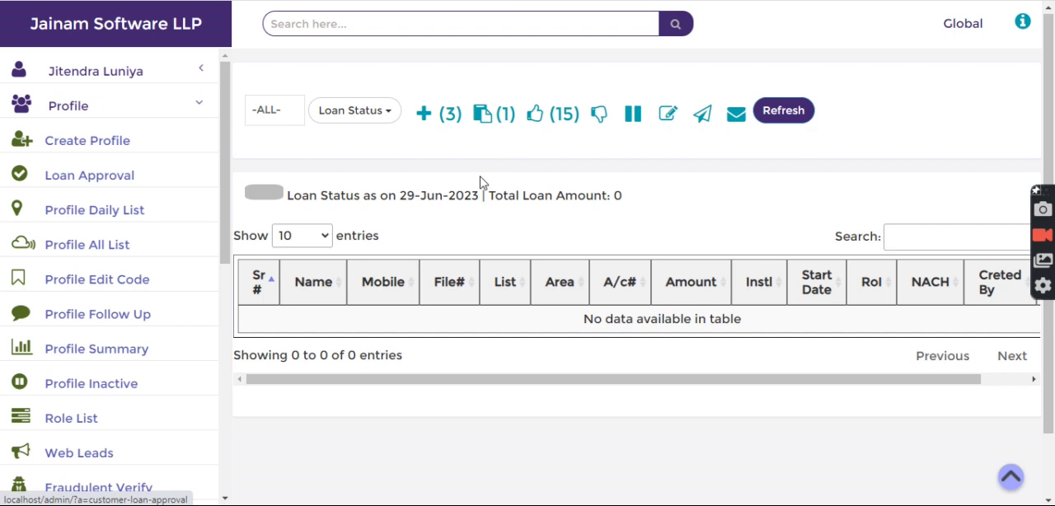
List the new loan requests and open the customer's 15,000 loan request
left_click(443, 113)
scroll(437, 288, "down", 3)
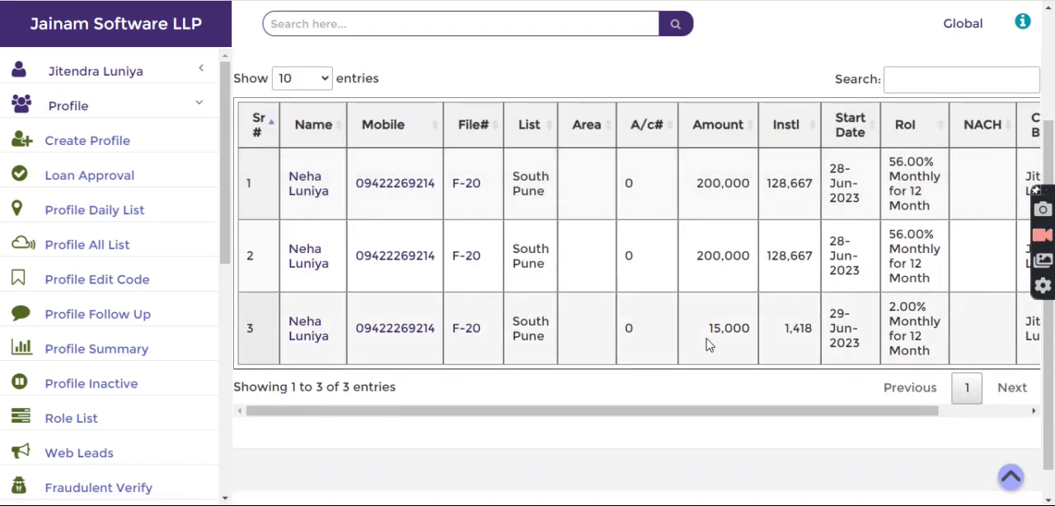
left_click(322, 347)
scroll(247, 330, "down", 2)
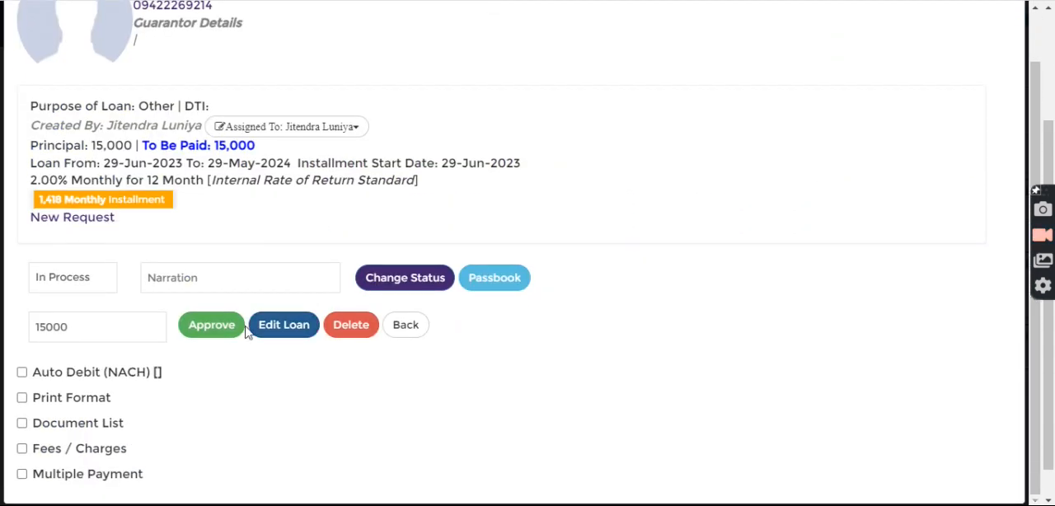
Try to approve the loan for 15000, check its verification status and return to the request list
left_click_drag(33, 243, 238, 238)
left_click(261, 240)
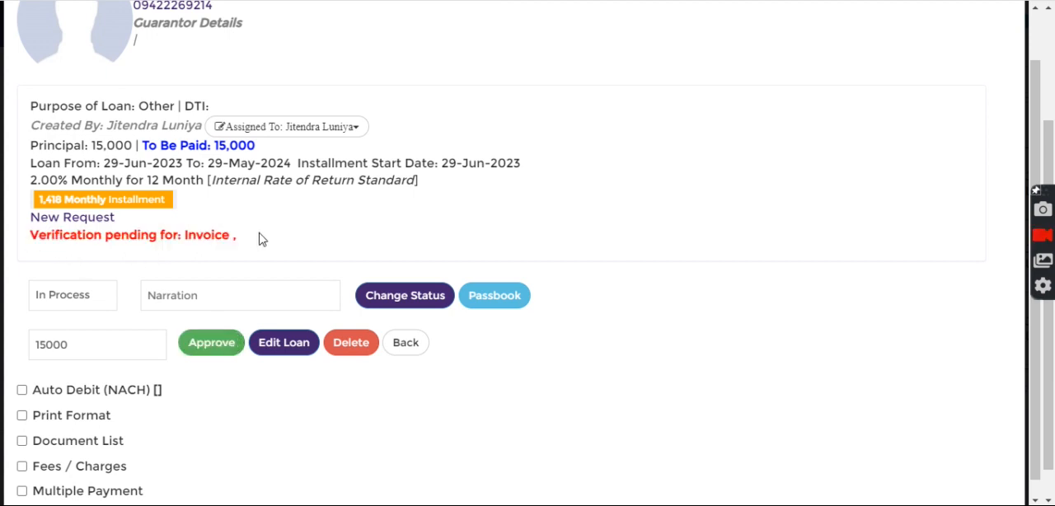
scroll(261, 239, "down", 1)
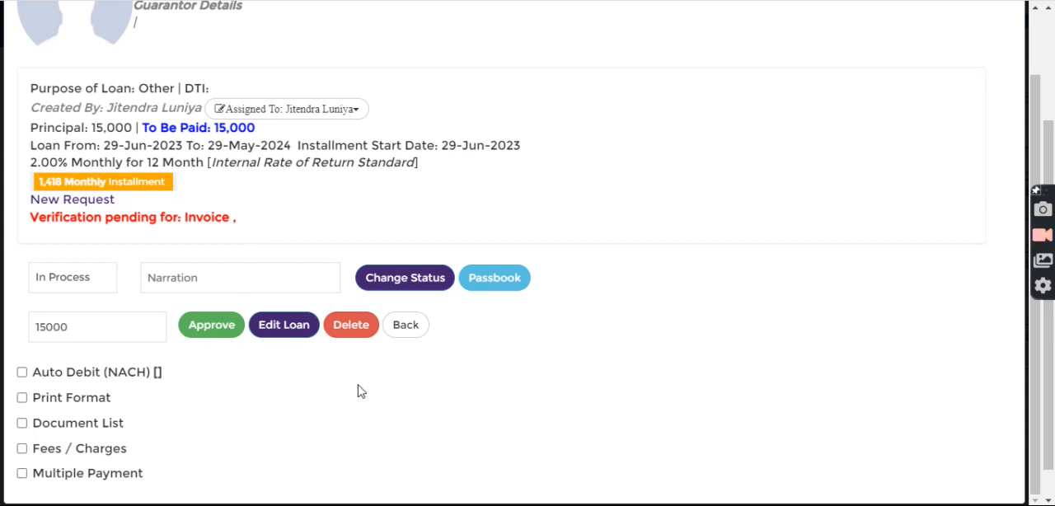
left_click(408, 327)
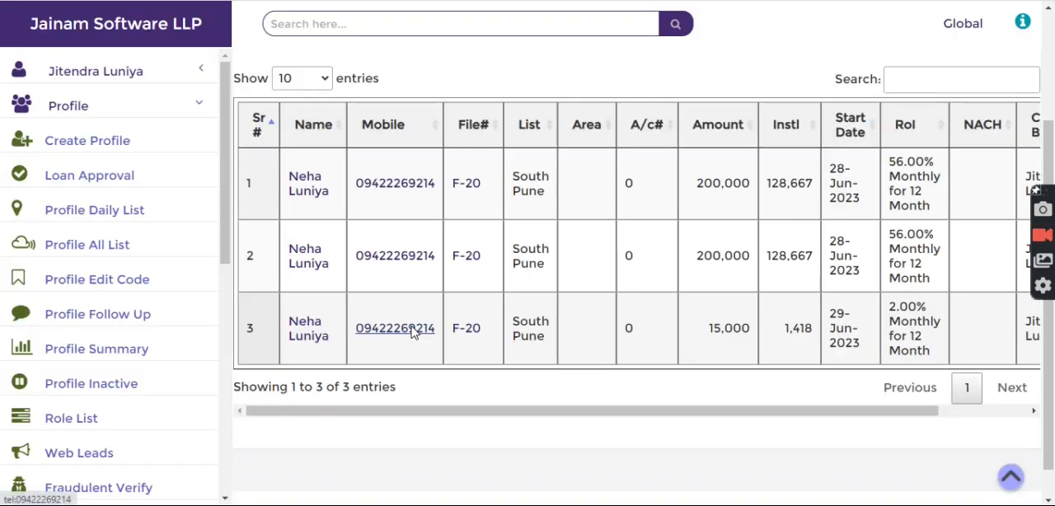
Reopen the customer's 15,000 loan request and display its document list
left_click(311, 334)
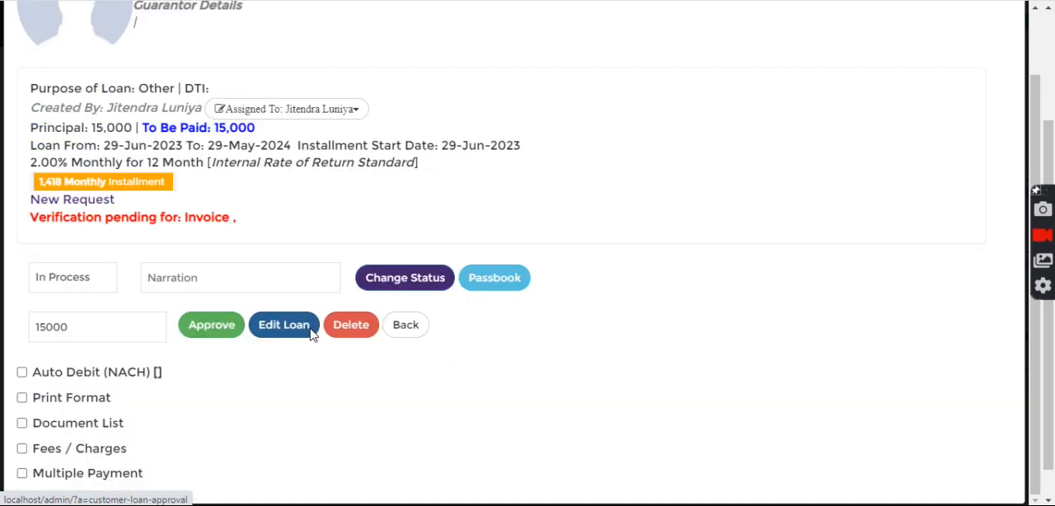
left_click(21, 422)
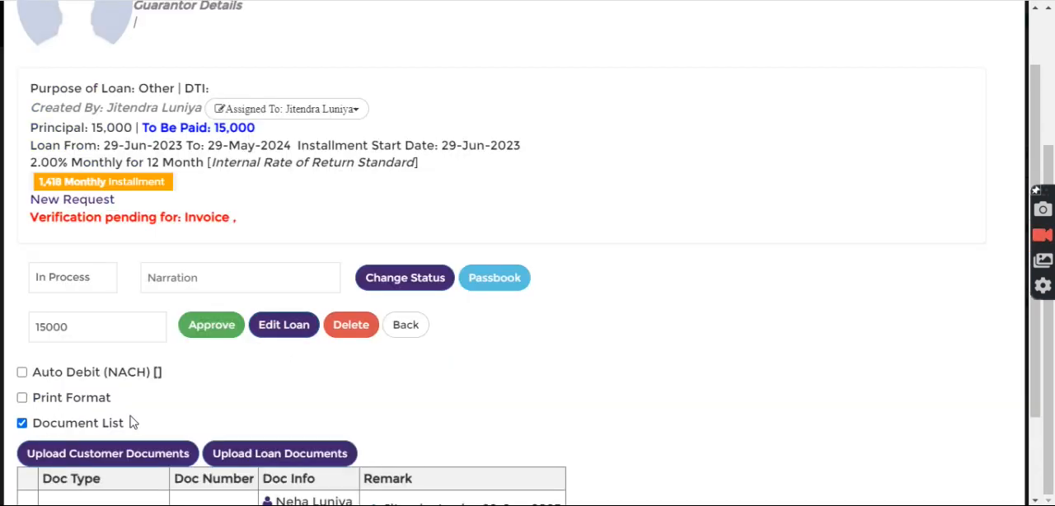
scroll(266, 376, "down", 2)
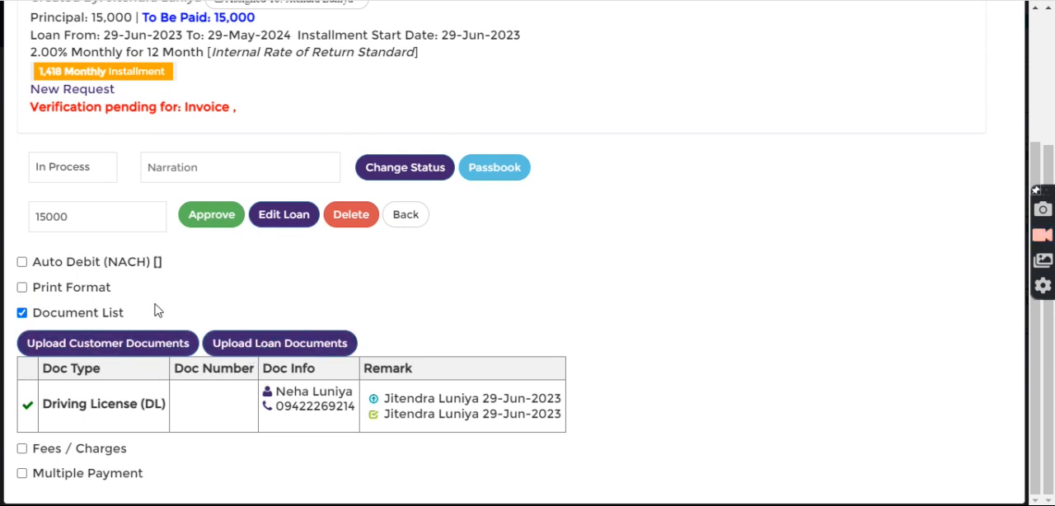
Check the document types offered for uploading loan documents, close the upload form and return to the request list
left_click(266, 344)
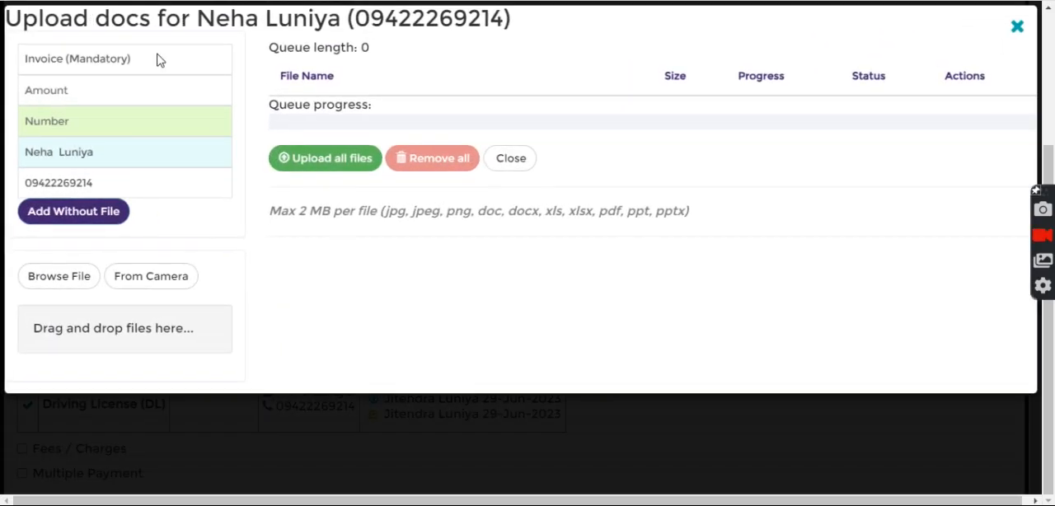
left_click(159, 60)
key("i")
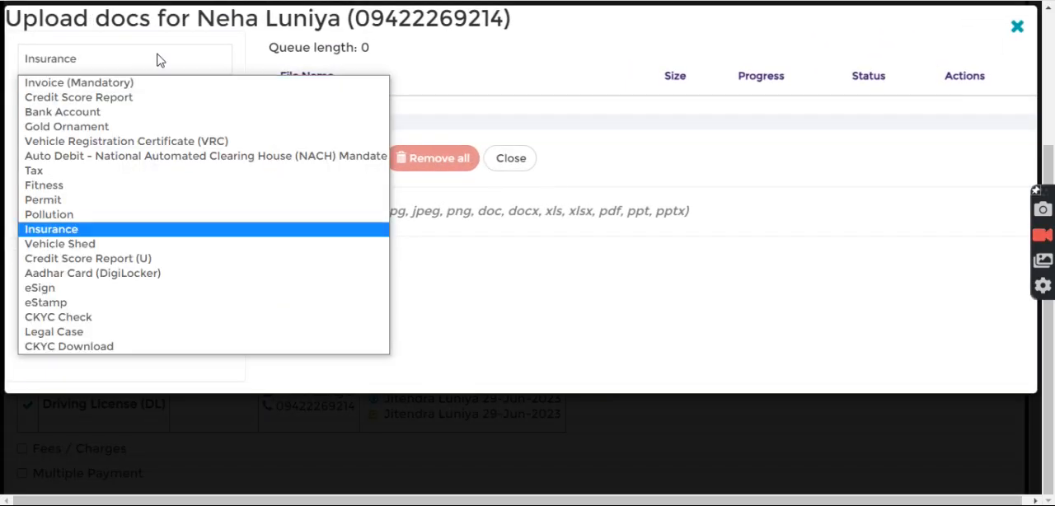
key("i")
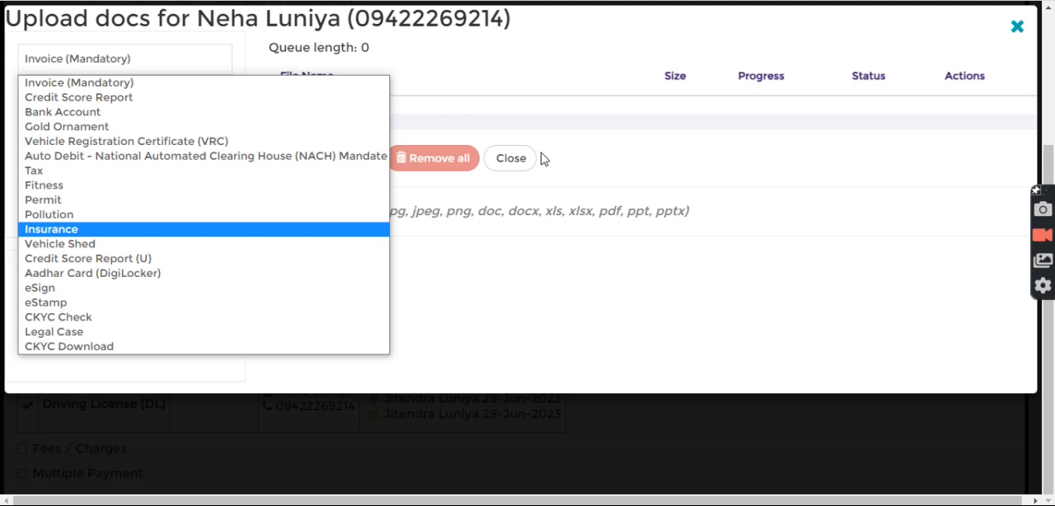
left_click(588, 169)
left_click(517, 165)
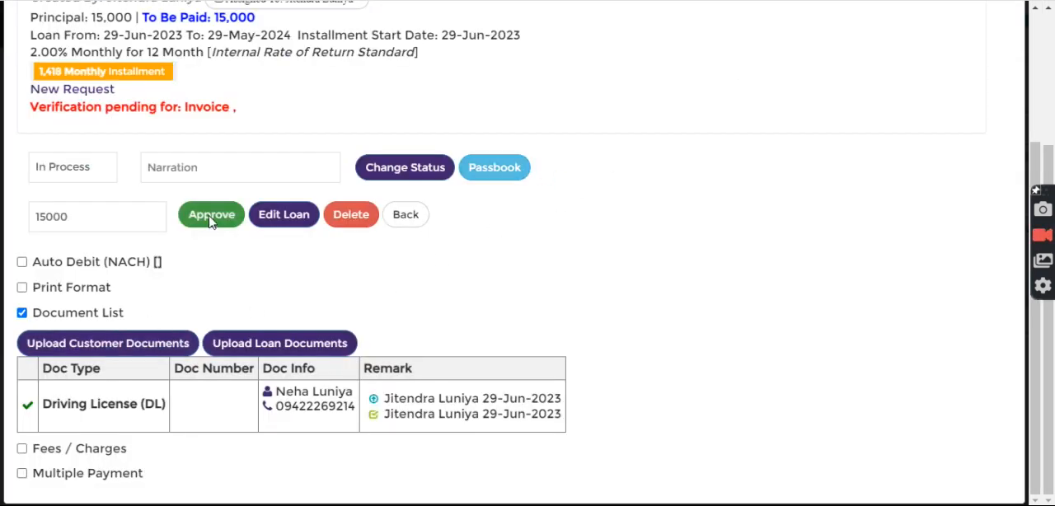
left_click(409, 216)
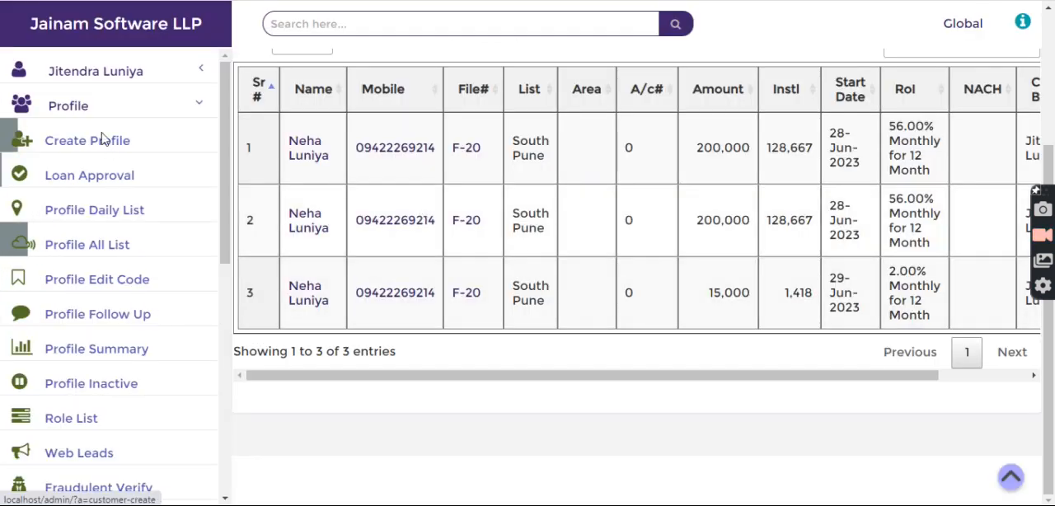
Open the Document List page under Master Setup
scroll(103, 181, "down", 4)
scroll(113, 300, "down", 1)
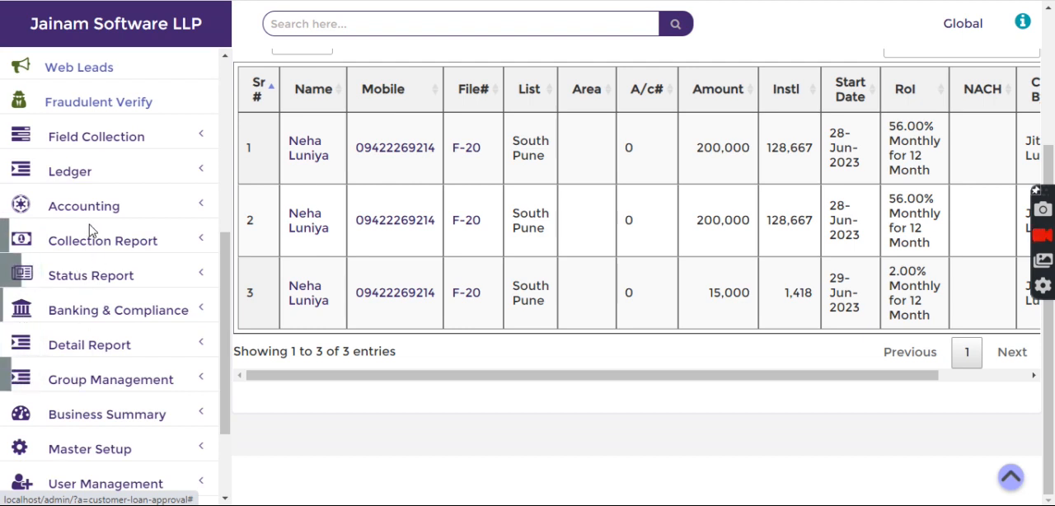
scroll(91, 212, "up", 1)
scroll(95, 247, "down", 3)
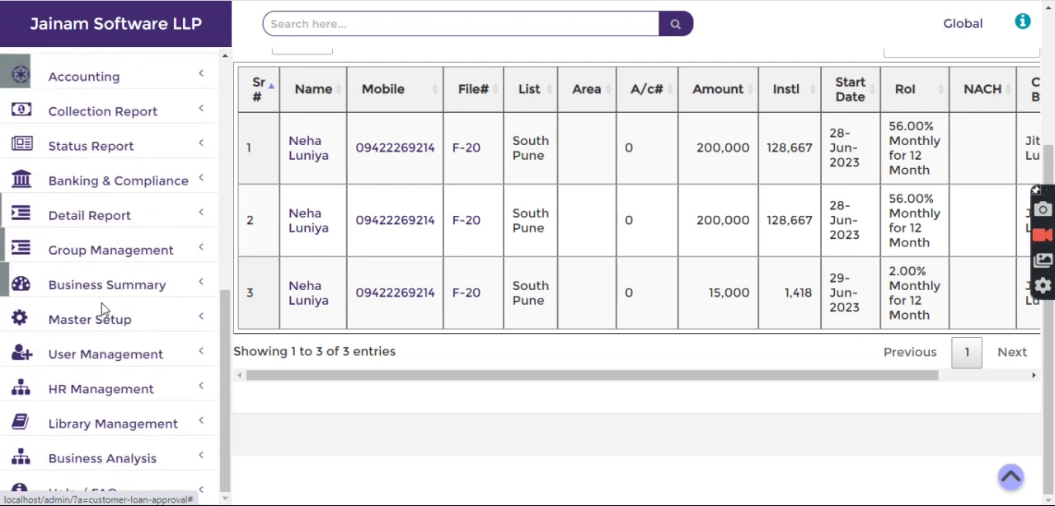
left_click(109, 334)
scroll(100, 318, "down", 2)
scroll(99, 318, "down", 1)
left_click(52, 241)
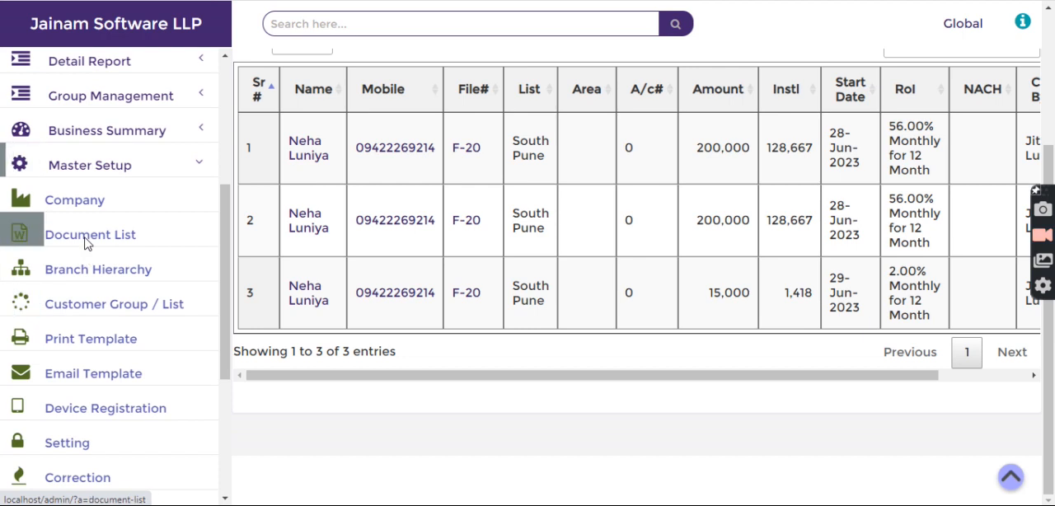
Update the Bank Account document's source to Customer Login in the document list
scroll(484, 262, "down", 2)
scroll(311, 356, "up", 2)
scroll(299, 392, "down", 3)
scroll(301, 398, "down", 1)
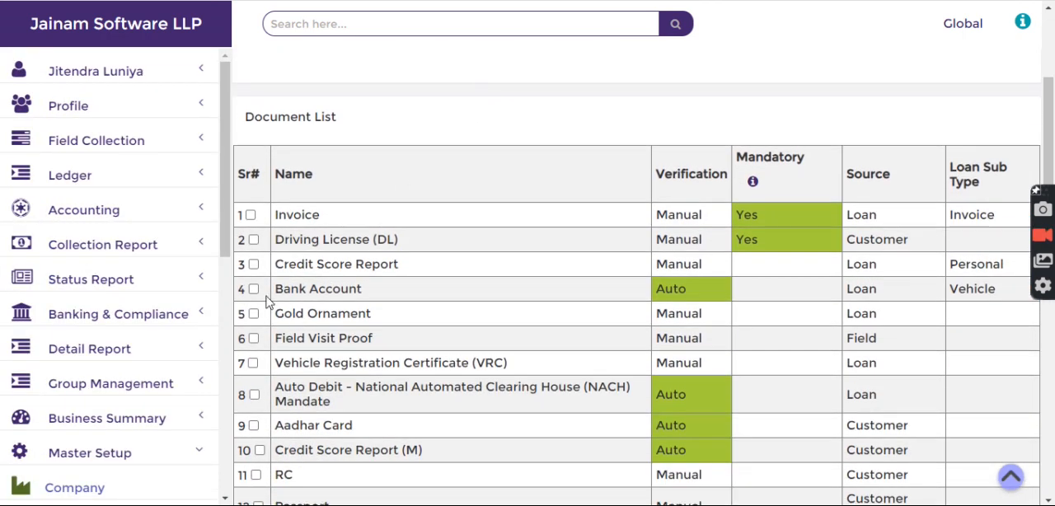
left_click(253, 288)
scroll(471, 294, "up", 4)
left_click(284, 196)
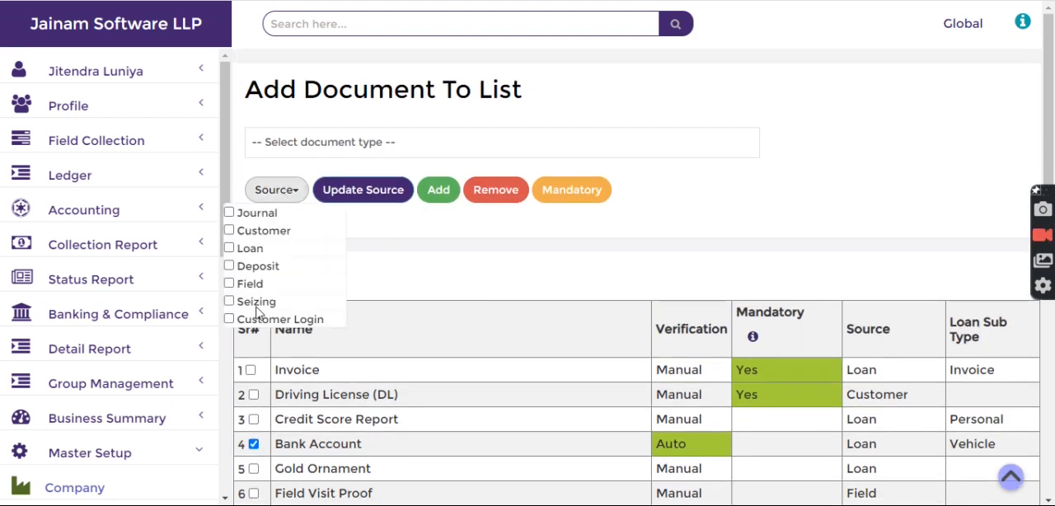
left_click(230, 320)
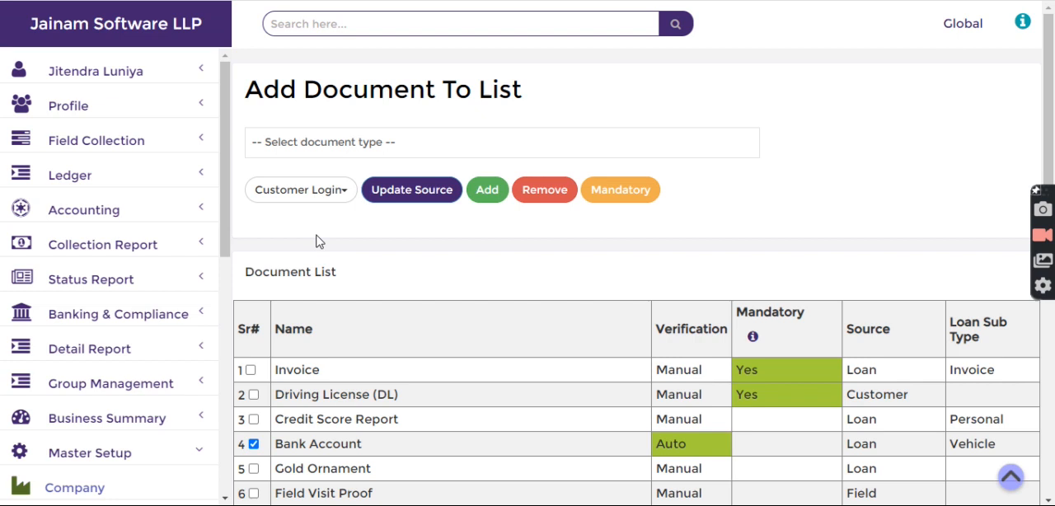
left_click(415, 191)
scroll(558, 384, "down", 5)
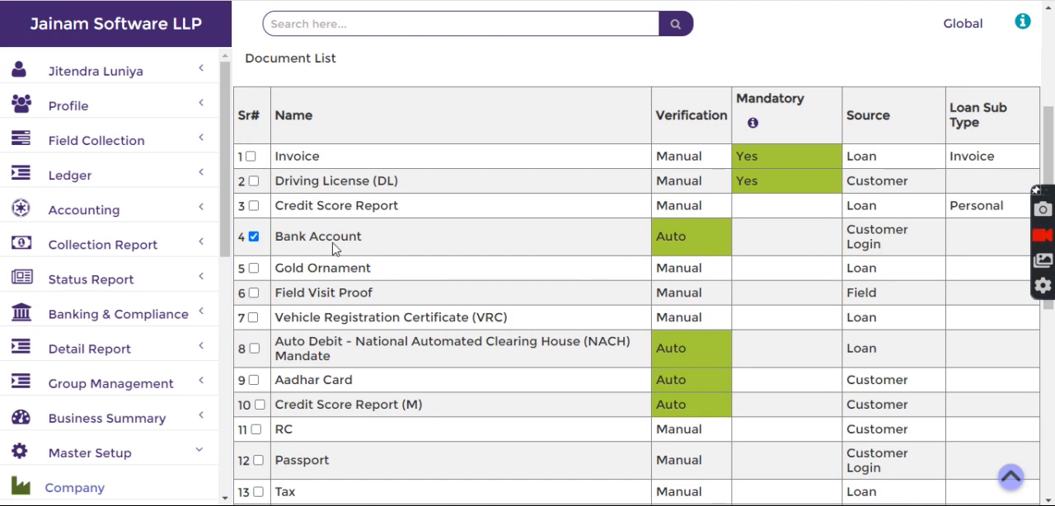
Deselect and reselect the Bank Account document, then highlight its name in the document list
left_click(253, 236)
scroll(384, 257, "up", 3)
scroll(355, 344, "down", 2)
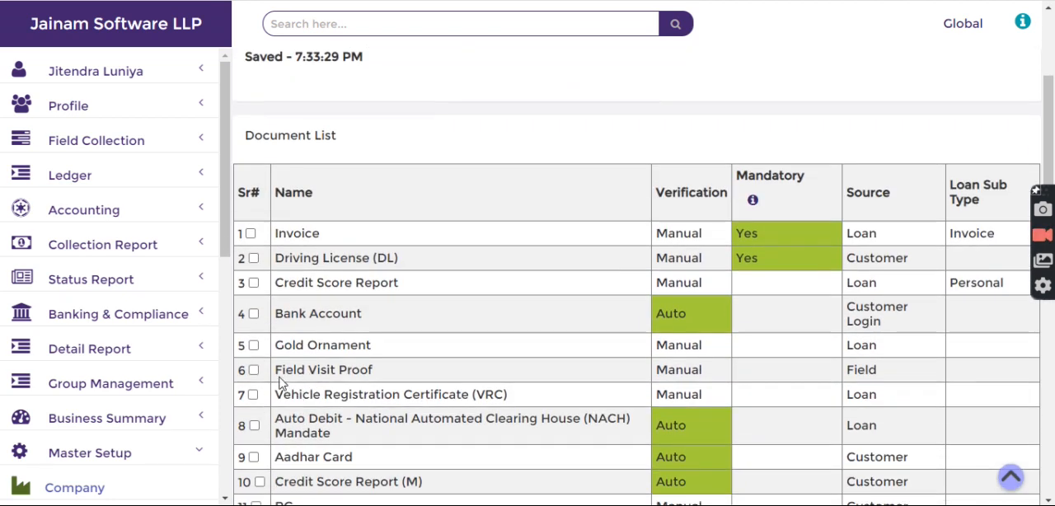
left_click(253, 315)
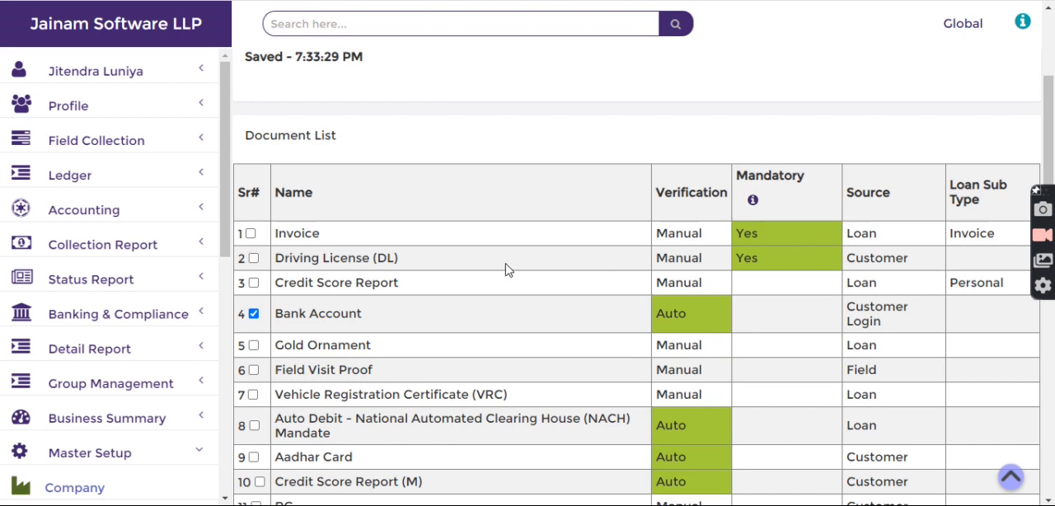
scroll(668, 149, "up", 1)
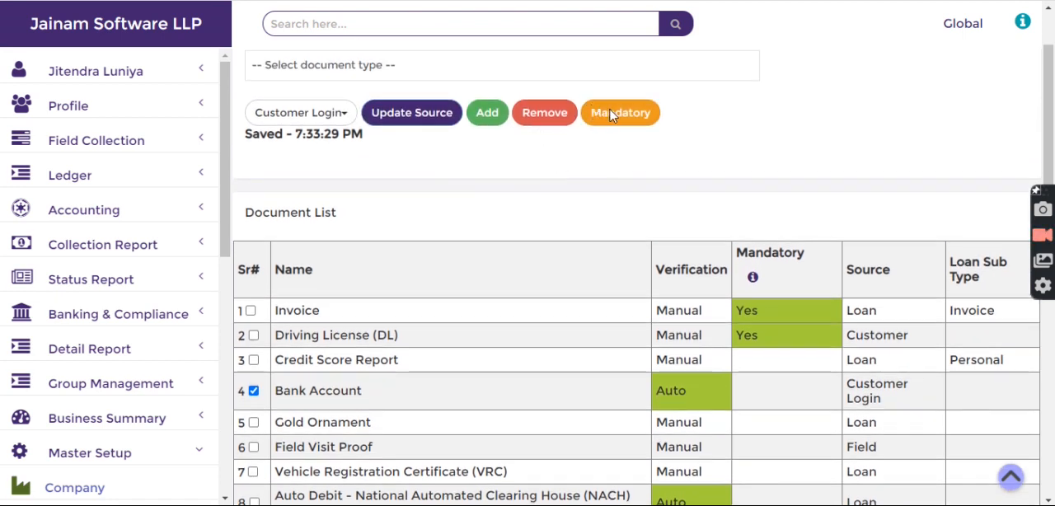
scroll(705, 324, "down", 1)
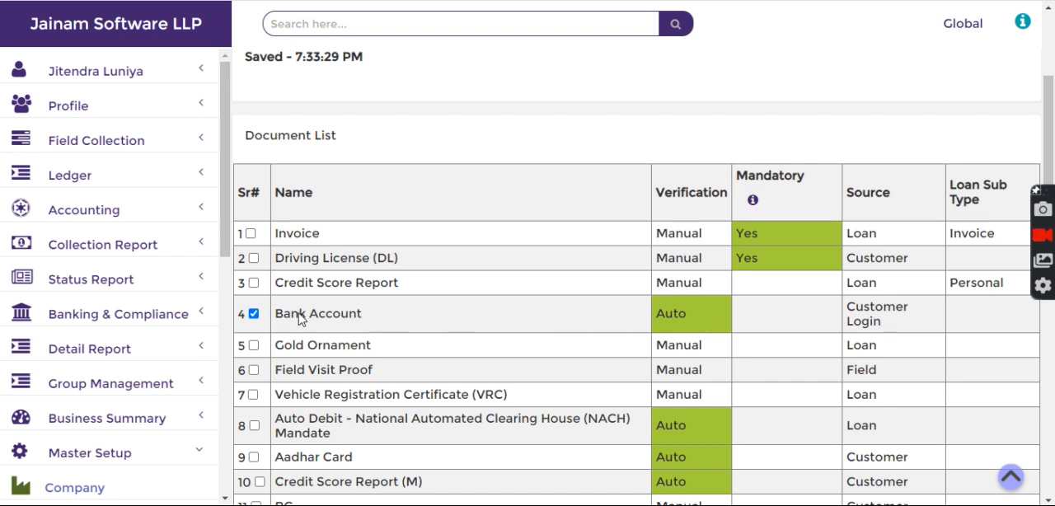
left_click_drag(276, 320, 367, 322)
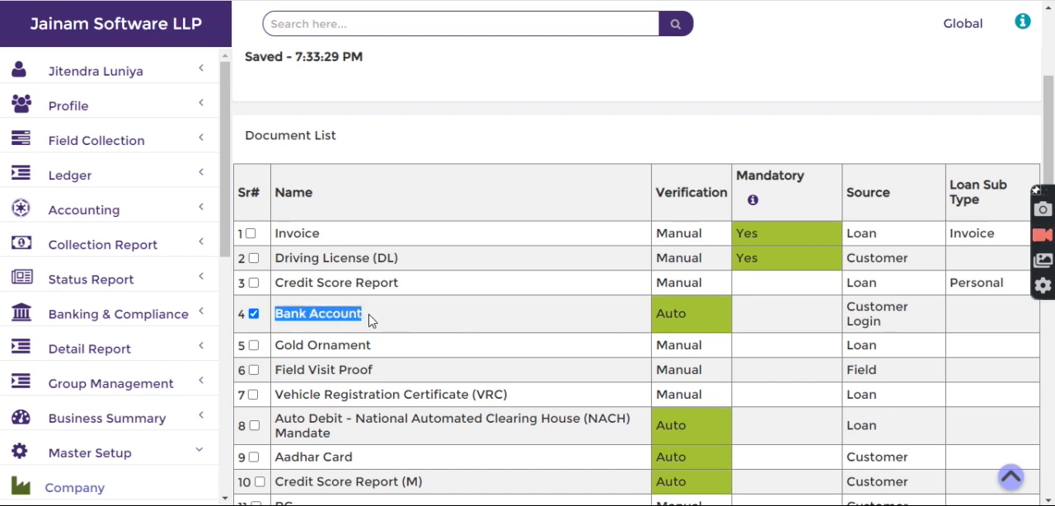